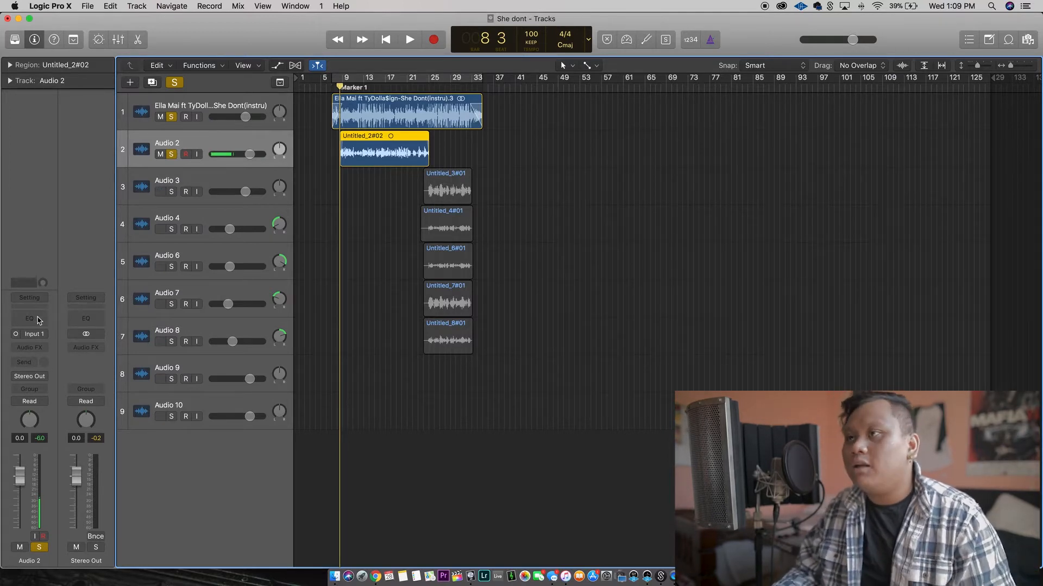
Add a Channel EQ to Audio 2 and enable its low-cut filter at about 108 Hz while the vocal plays.
{"action": "left_click", "coordinate": [27, 324]}
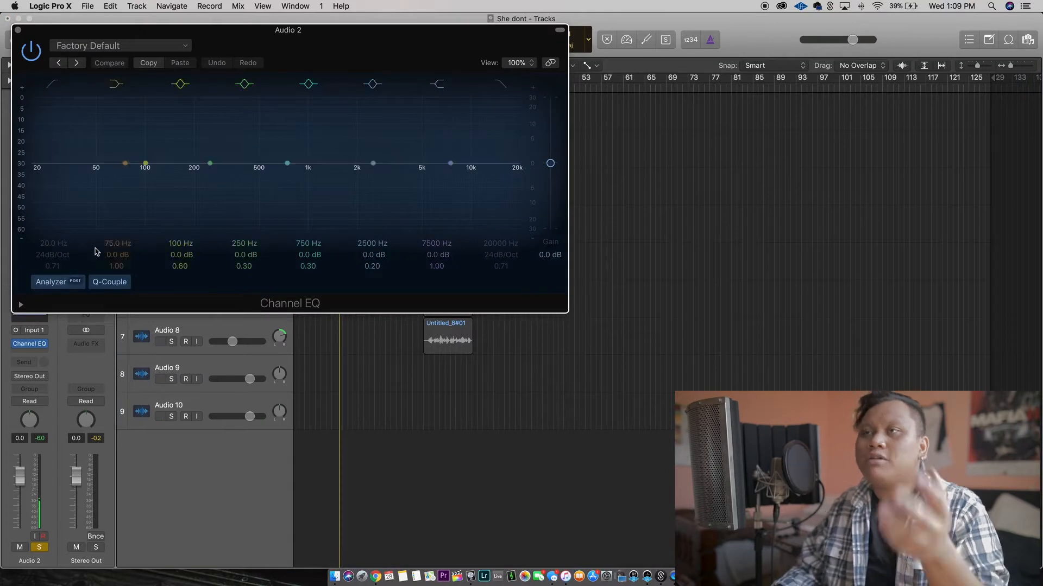
{"action": "left_click_drag", "start_coordinate": [238, 39], "coordinate": [334, 256]}
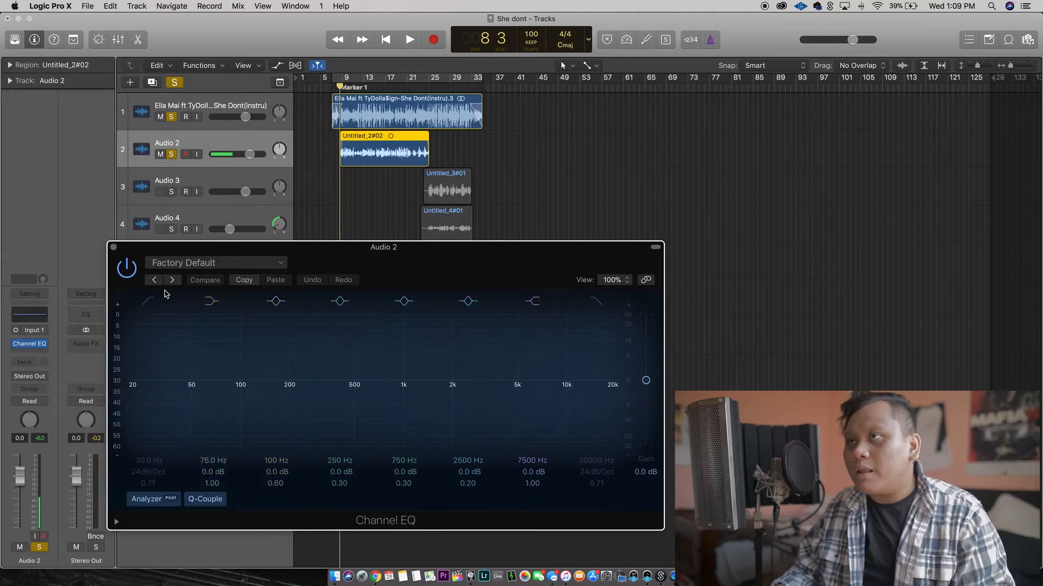
{"action": "left_click", "coordinate": [155, 302]}
{"action": "left_click_drag", "start_coordinate": [127, 397], "coordinate": [129, 397]}
{"action": "left_click", "coordinate": [337, 78]}
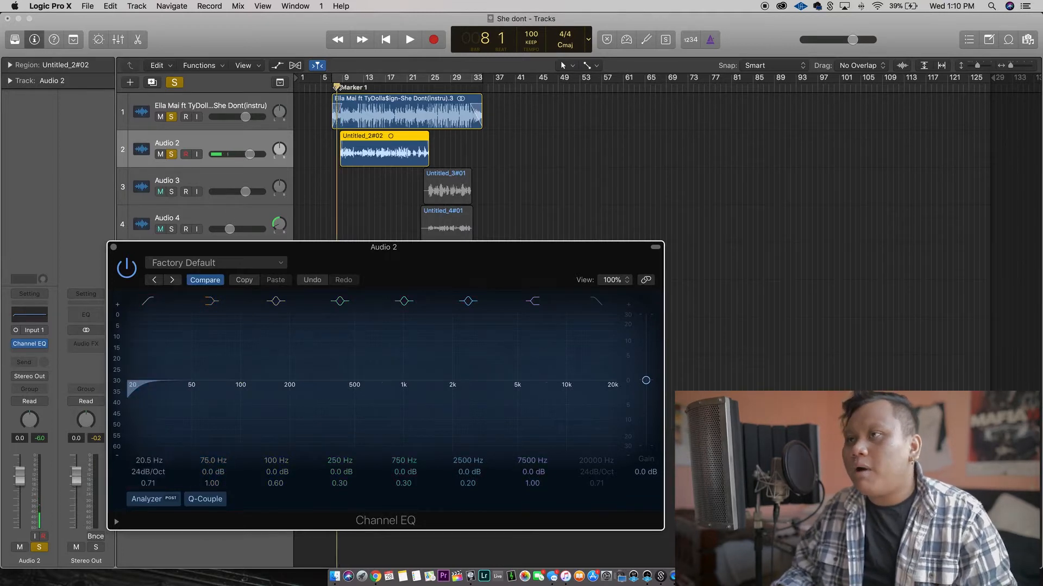
{"action": "key", "text": "space"}
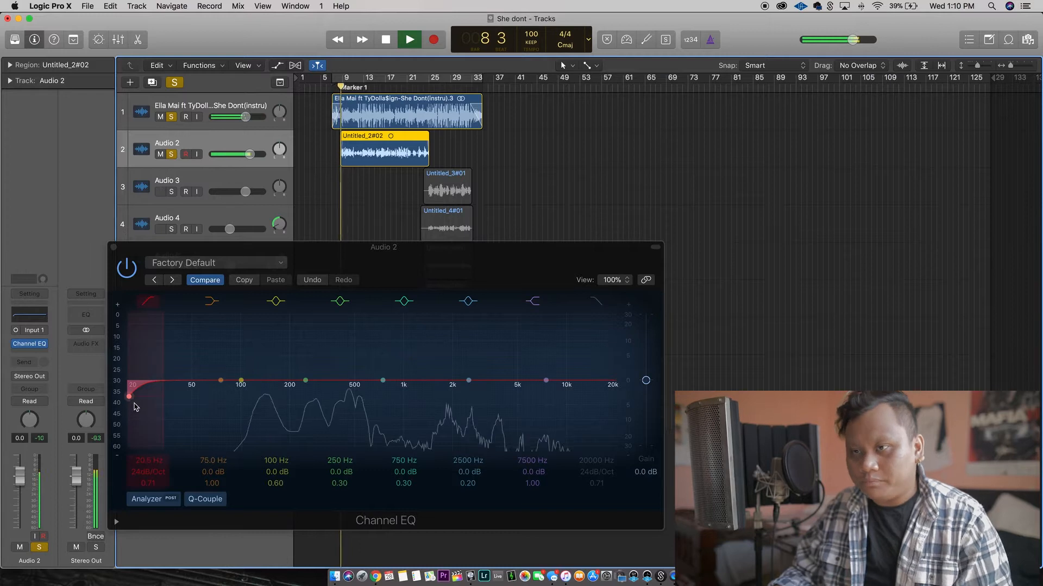
{"action": "left_click_drag", "start_coordinate": [130, 401], "coordinate": [246, 397]}
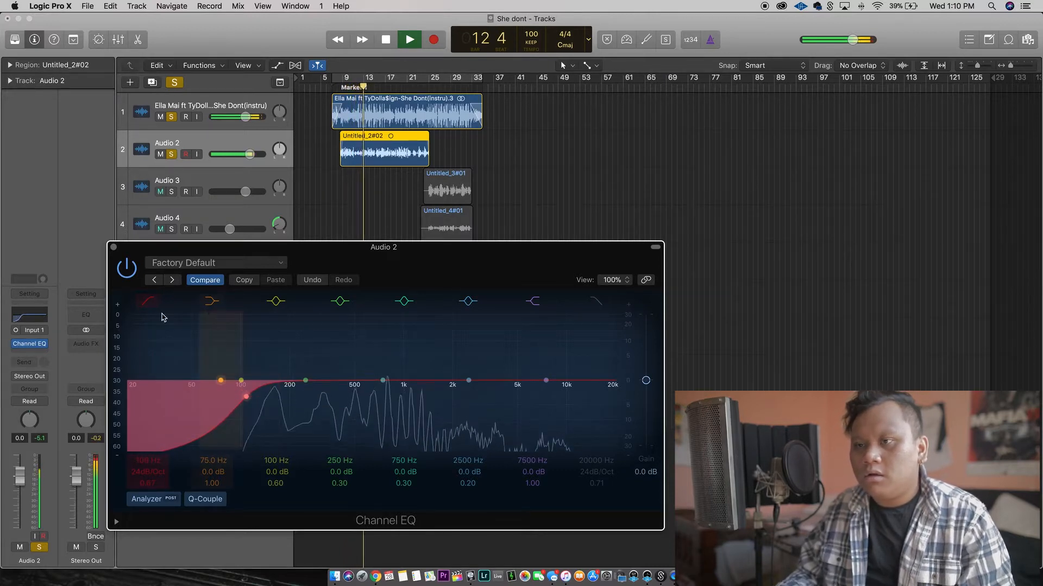
{"action": "key", "text": "space"}
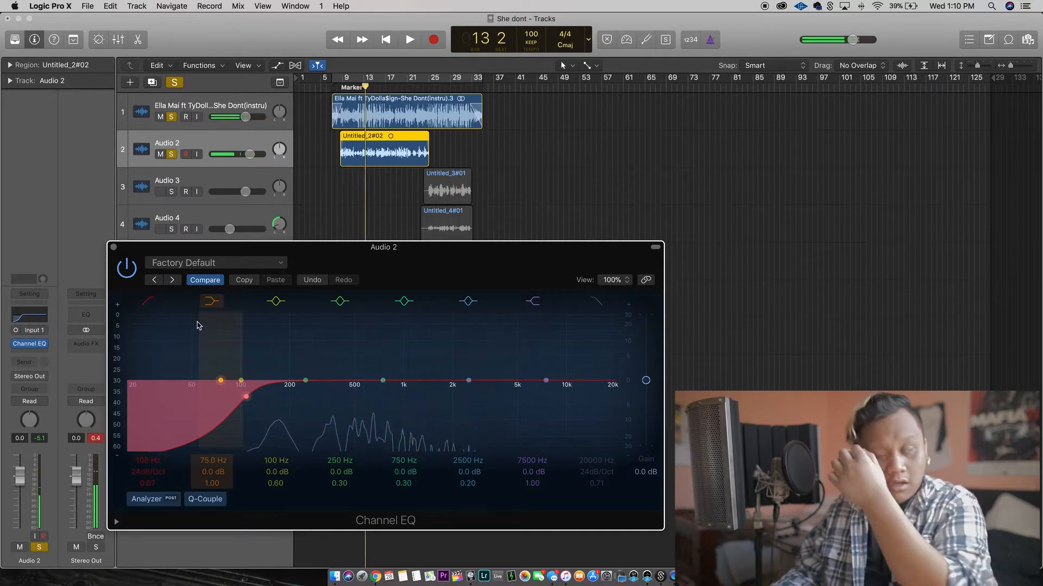
Sweep the EQ's 100 Hz band during playback and set it to about 186 Hz with a slight cut and a Q of 3.80.
{"action": "left_click", "coordinate": [241, 381]}
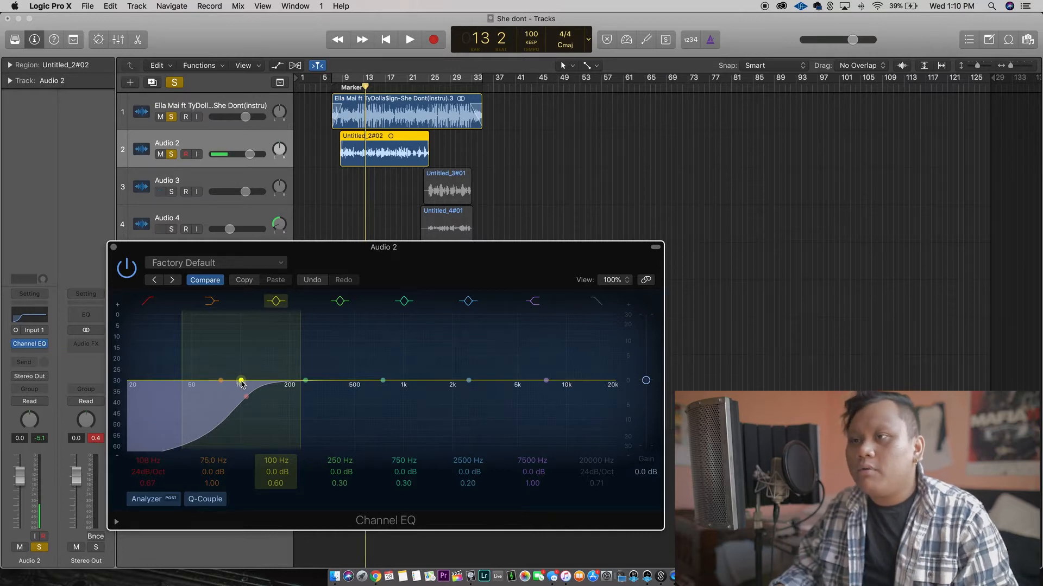
{"action": "key", "text": "space"}
{"action": "left_click_drag", "start_coordinate": [241, 383], "coordinate": [299, 323]}
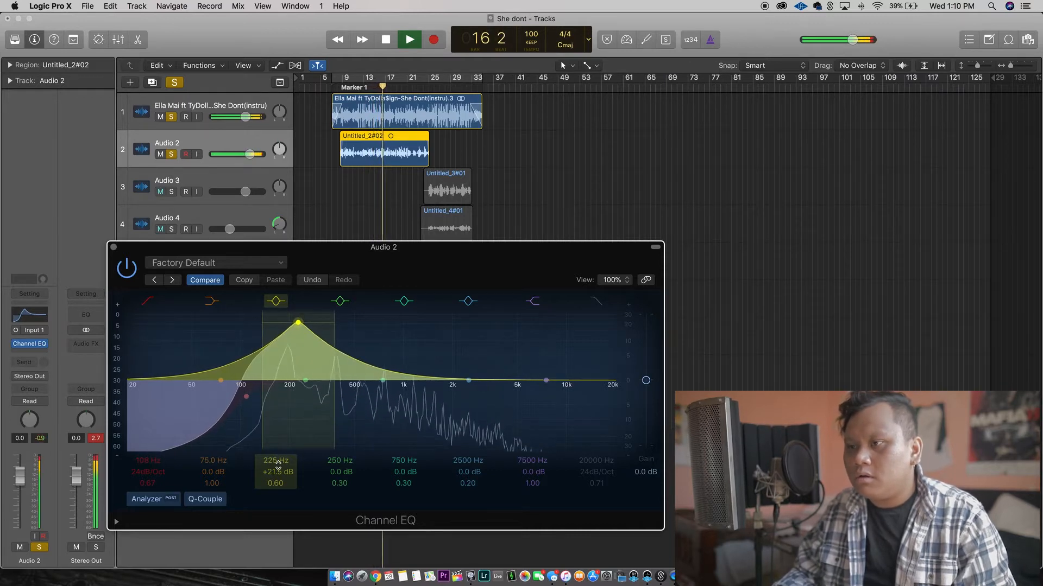
{"action": "left_click_drag", "start_coordinate": [279, 484], "coordinate": [279, 448]}
{"action": "left_click_drag", "start_coordinate": [299, 325], "coordinate": [288, 389]}
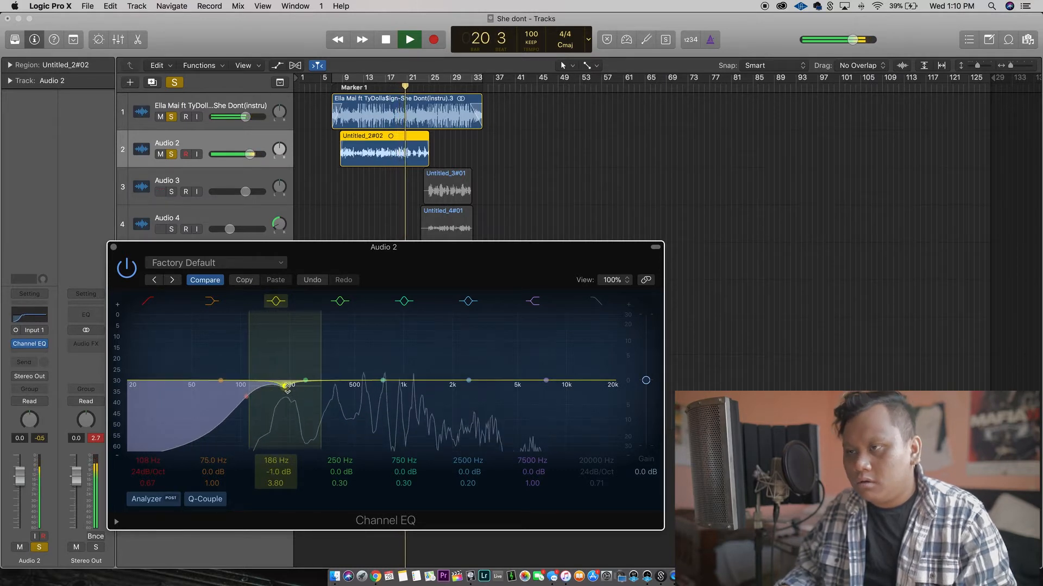
Sweep the EQ's 750 Hz band during playback and set it to about 580 Hz, -0.5 dB, with a Q of 2.10.
{"action": "left_click_drag", "start_coordinate": [383, 382], "coordinate": [353, 344]}
{"action": "mouse_move", "coordinate": [402, 484]}
{"action": "left_mouse_down"}
{"action": "mouse_move", "coordinate": [402, 467]}
{"action": "mouse_move", "coordinate": [403, 475]}
{"action": "left_mouse_up"}
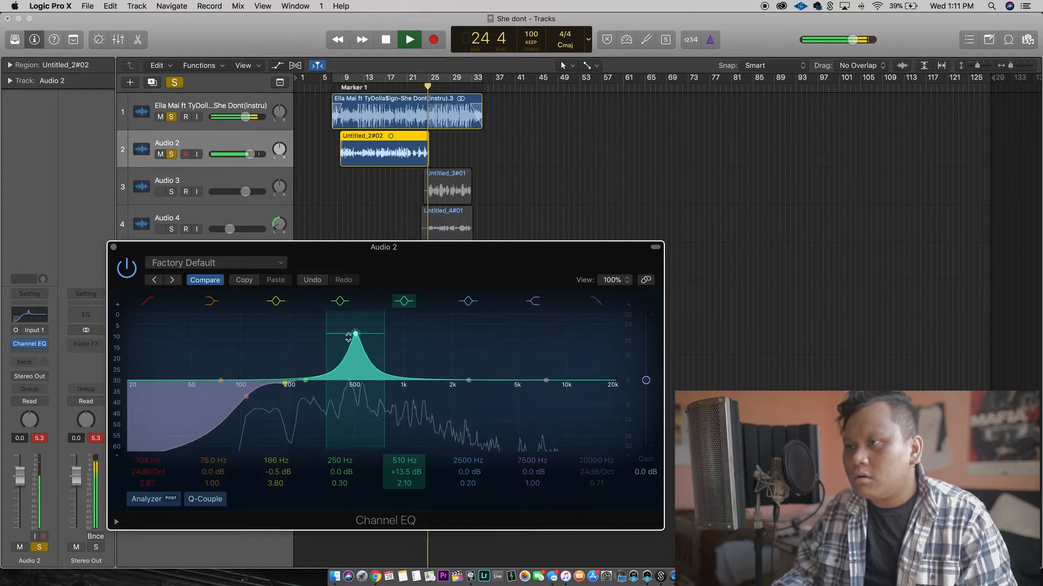
{"action": "left_click_drag", "start_coordinate": [358, 316], "coordinate": [372, 308]}
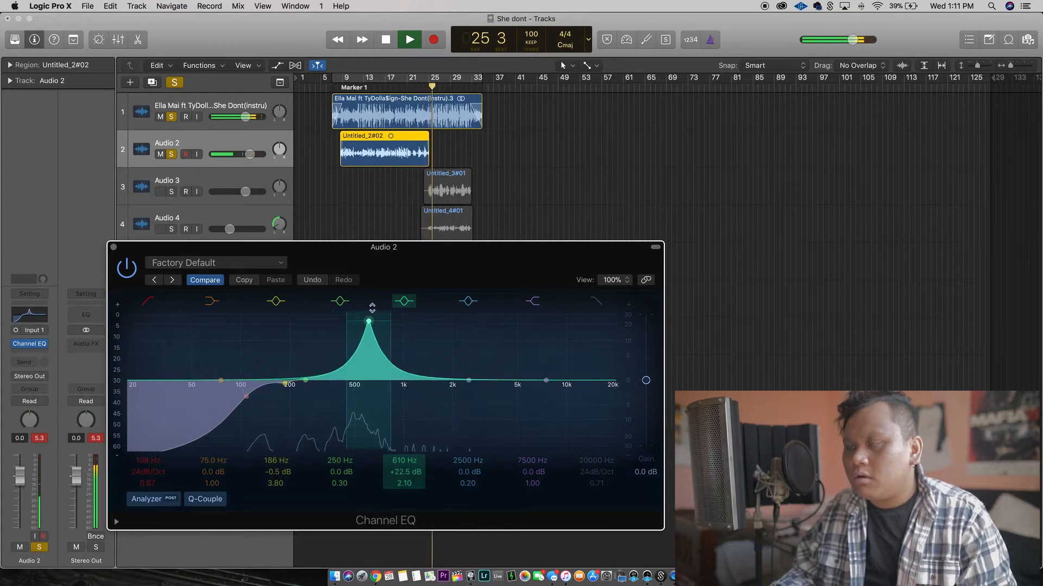
{"action": "left_click", "coordinate": [375, 87]}
{"action": "left_click_drag", "start_coordinate": [369, 321], "coordinate": [365, 388]}
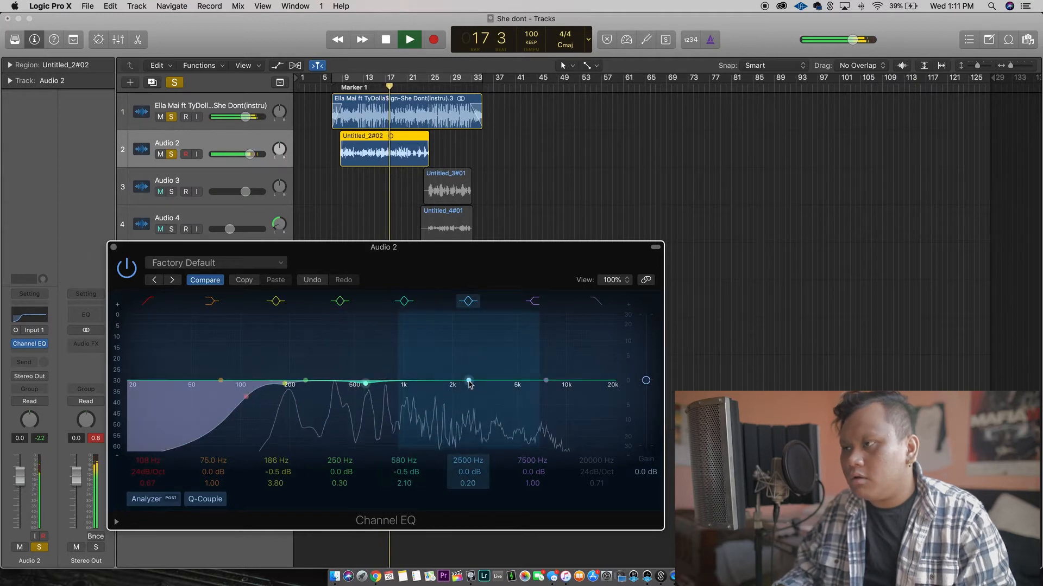
Set the EQ's 2500 Hz band to about 2600 Hz, -1.0 dB, with a Q of 4.50, and close the EQ.
{"action": "mouse_move", "coordinate": [469, 382]}
{"action": "left_mouse_down"}
{"action": "mouse_move", "coordinate": [469, 317]}
{"action": "mouse_move", "coordinate": [458, 333]}
{"action": "mouse_move", "coordinate": [470, 387]}
{"action": "left_mouse_up"}
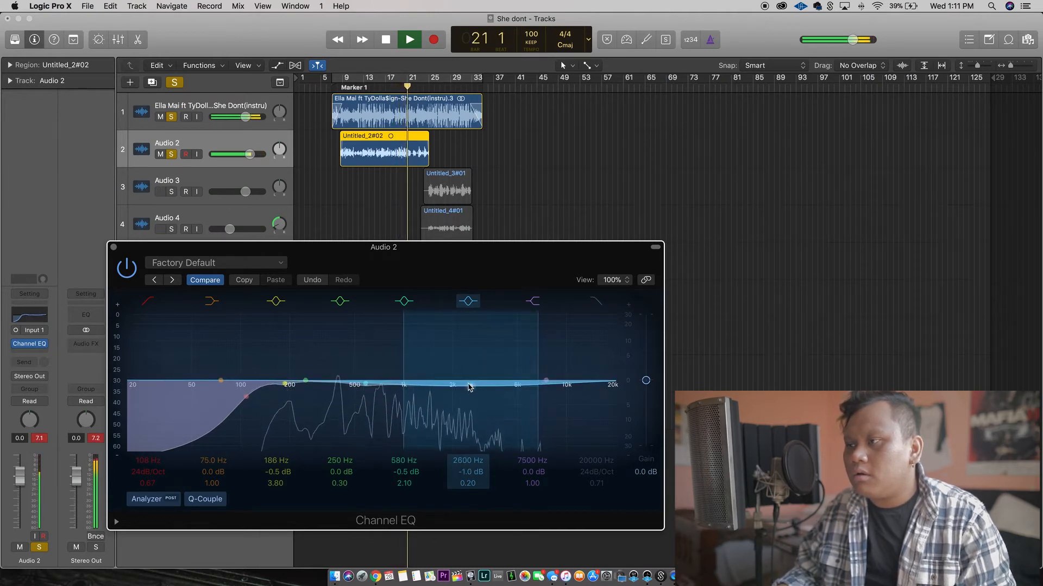
{"action": "left_click_drag", "start_coordinate": [470, 486], "coordinate": [455, 462]}
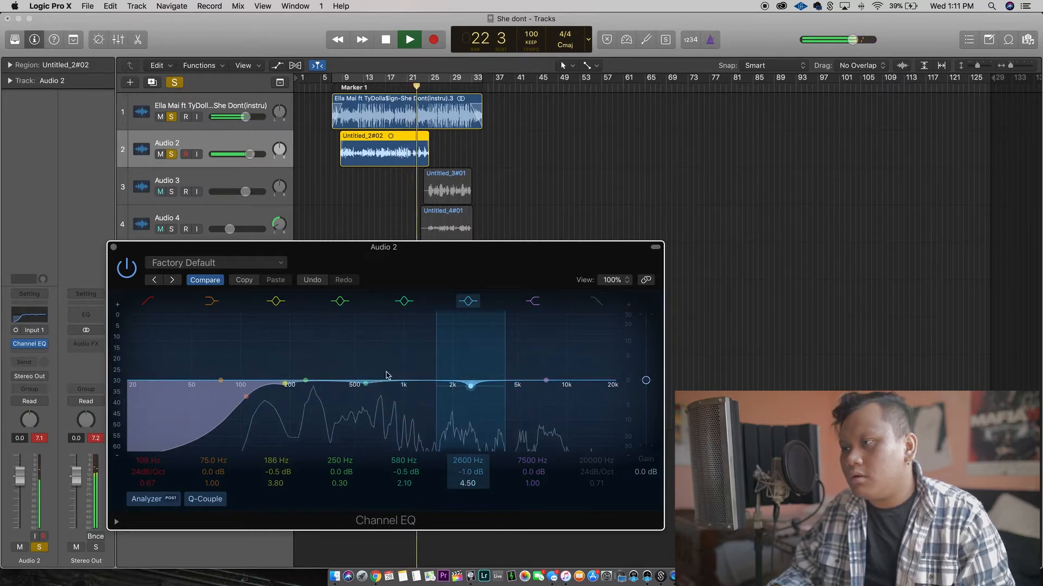
{"action": "key", "text": "space"}
{"action": "left_click", "coordinate": [113, 247]}
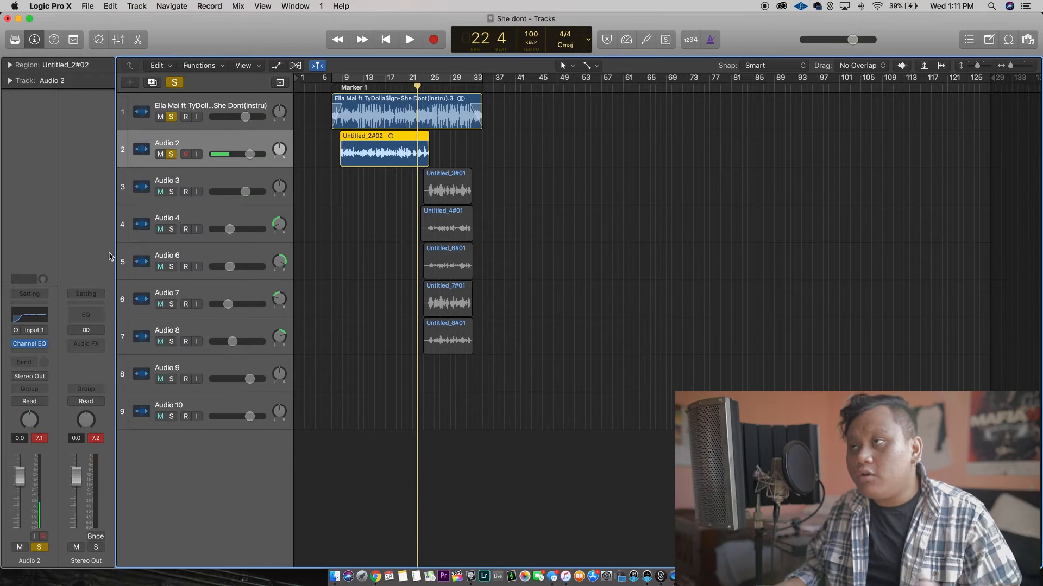
Insert the Waves CLA-3A mono compressor after the EQ on Audio 2 and load its Vox preset.
{"action": "left_click", "coordinate": [53, 352]}
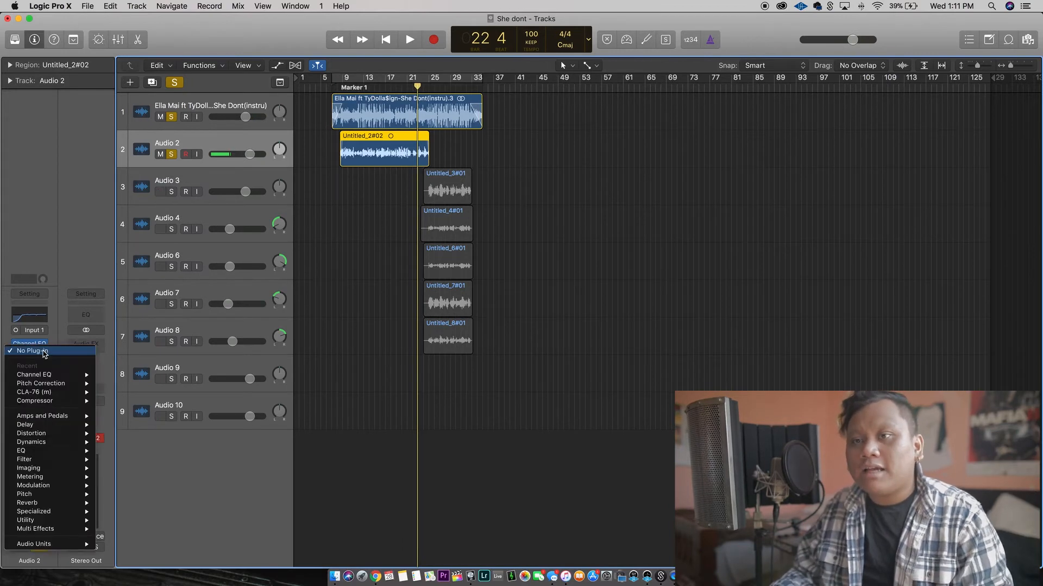
{"action": "mouse_move", "coordinate": [61, 546]}
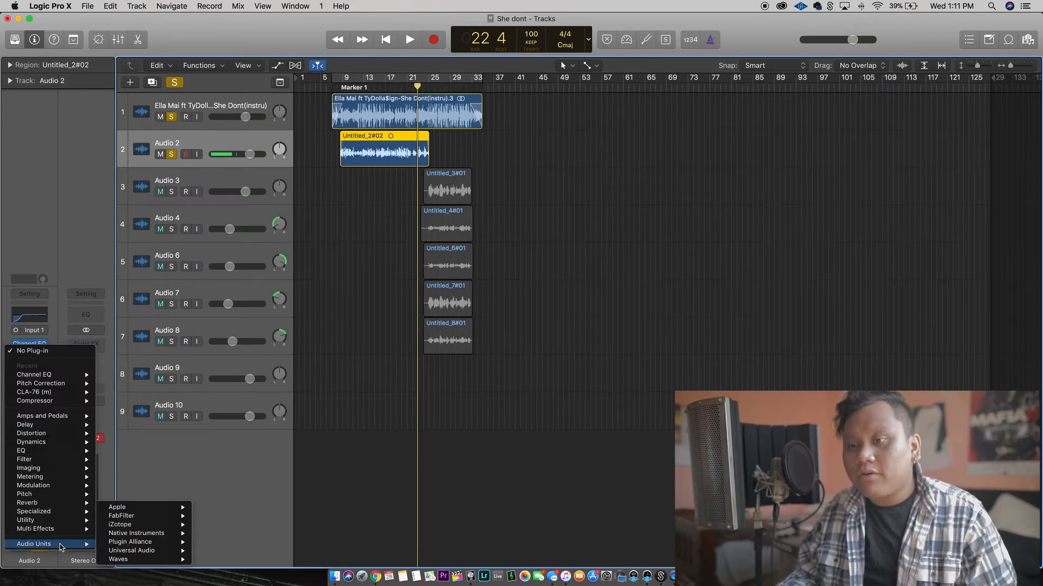
{"action": "mouse_move", "coordinate": [118, 560]}
{"action": "mouse_move", "coordinate": [268, 227]}
{"action": "left_click", "coordinate": [332, 227]}
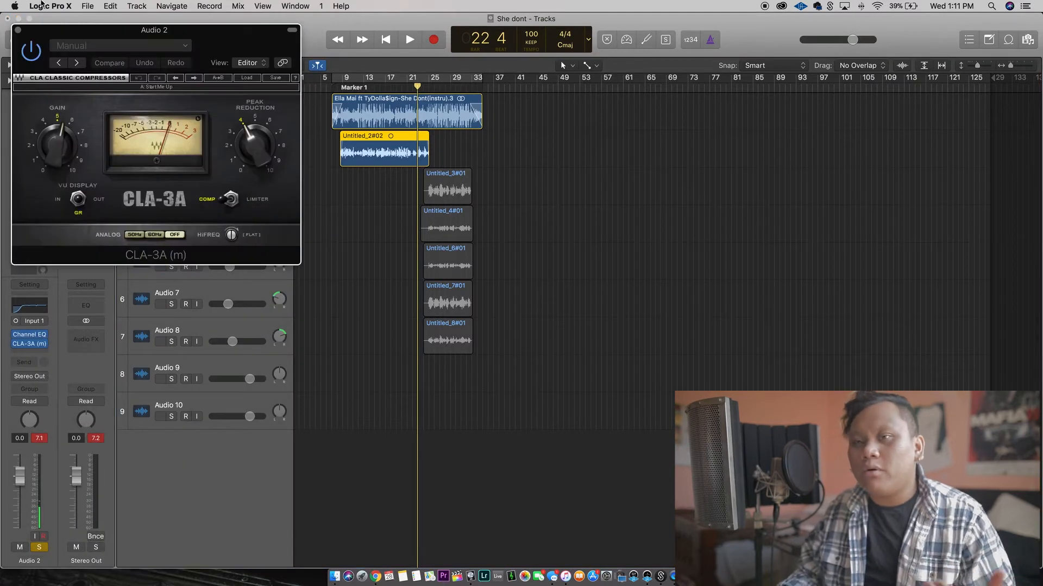
{"action": "left_click", "coordinate": [248, 79]}
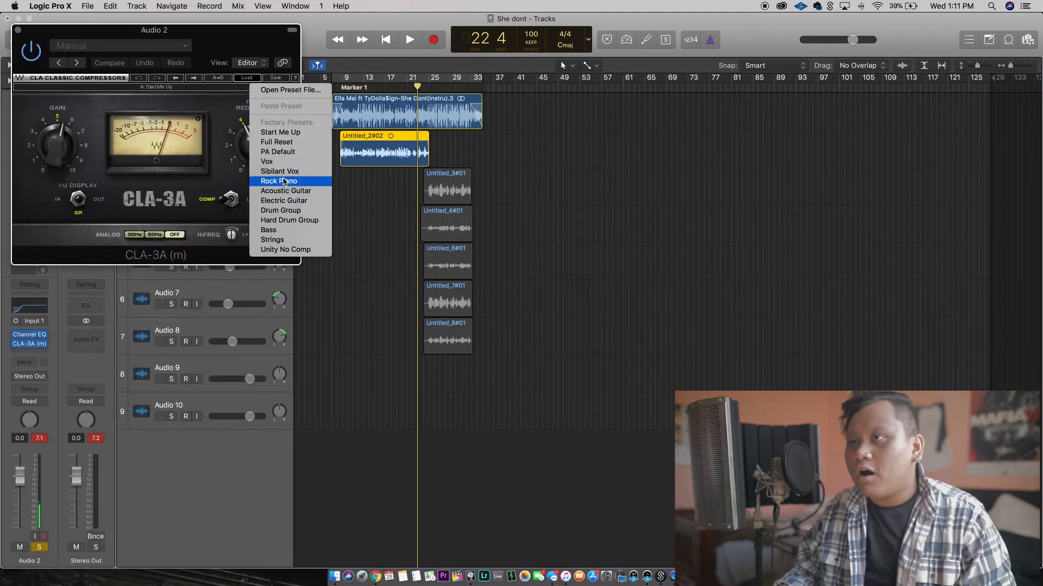
{"action": "left_click", "coordinate": [266, 162]}
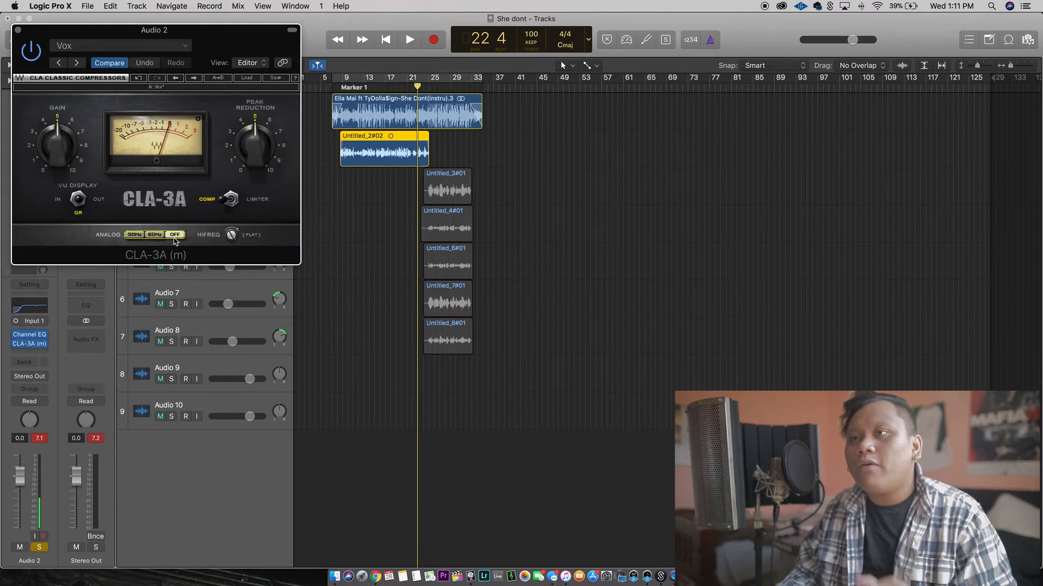
Fine-tune the CLA-3A's peak reduction and raise its gain to about 6 while the vocal plays, and close the compressor.
{"action": "left_click", "coordinate": [343, 90]}
{"action": "key", "text": "space"}
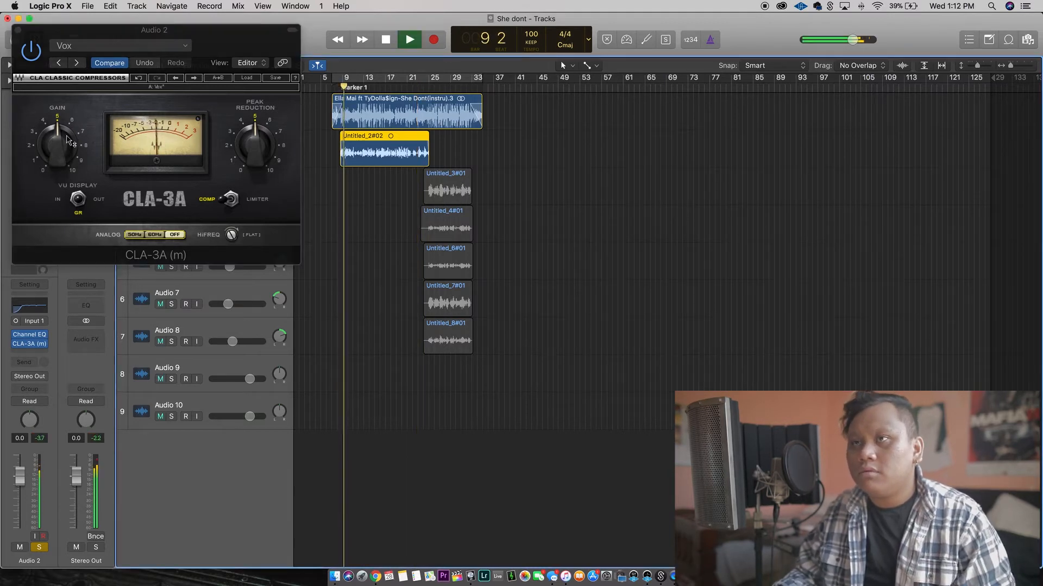
{"action": "left_click_drag", "start_coordinate": [255, 146], "coordinate": [255, 139]}
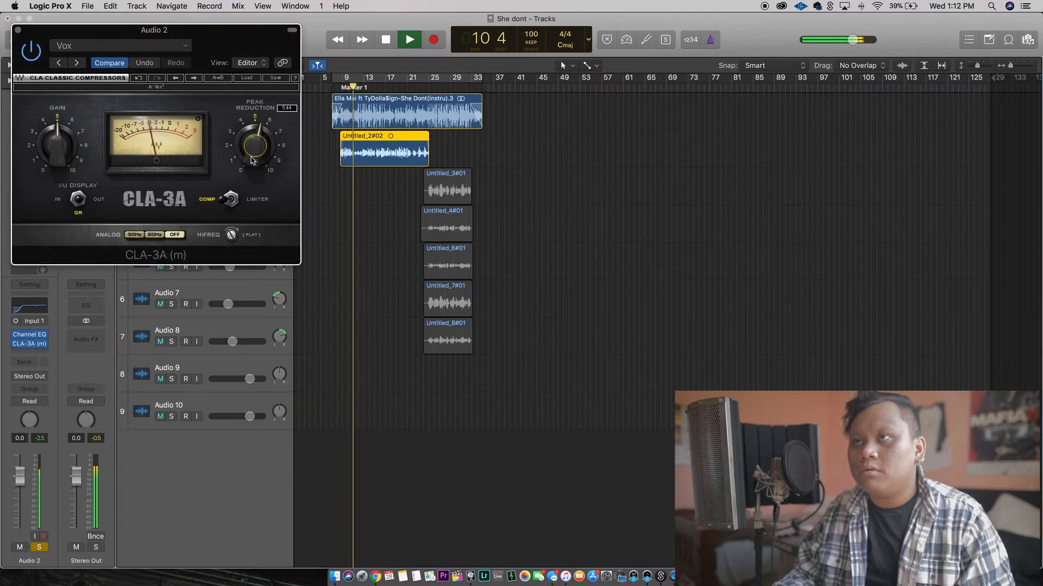
{"action": "mouse_move", "coordinate": [57, 146]}
{"action": "left_mouse_down"}
{"action": "mouse_move", "coordinate": [57, 136]}
{"action": "mouse_move", "coordinate": [61, 148]}
{"action": "left_mouse_up"}
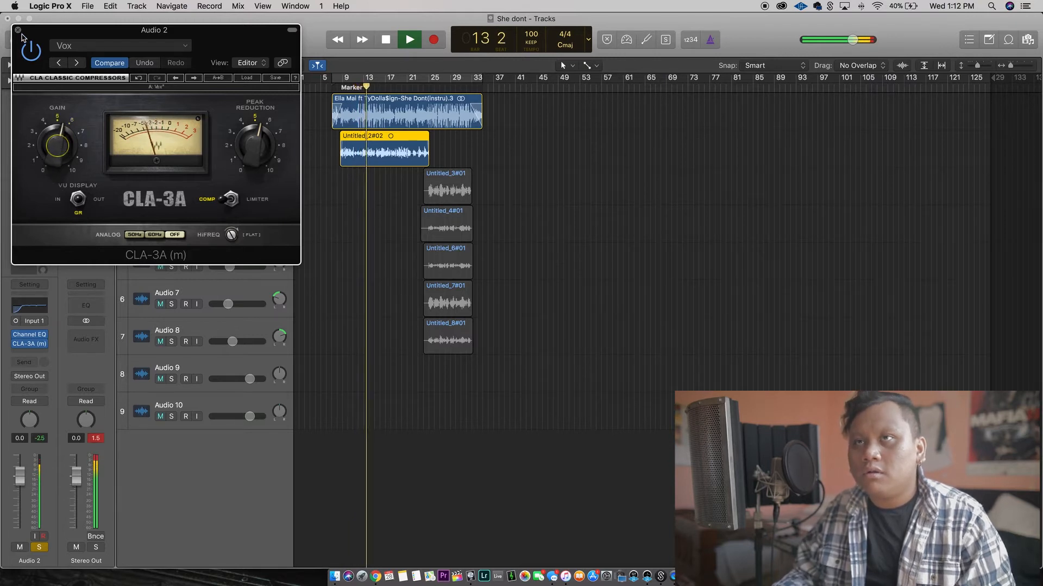
{"action": "left_click_drag", "start_coordinate": [59, 145], "coordinate": [59, 140]}
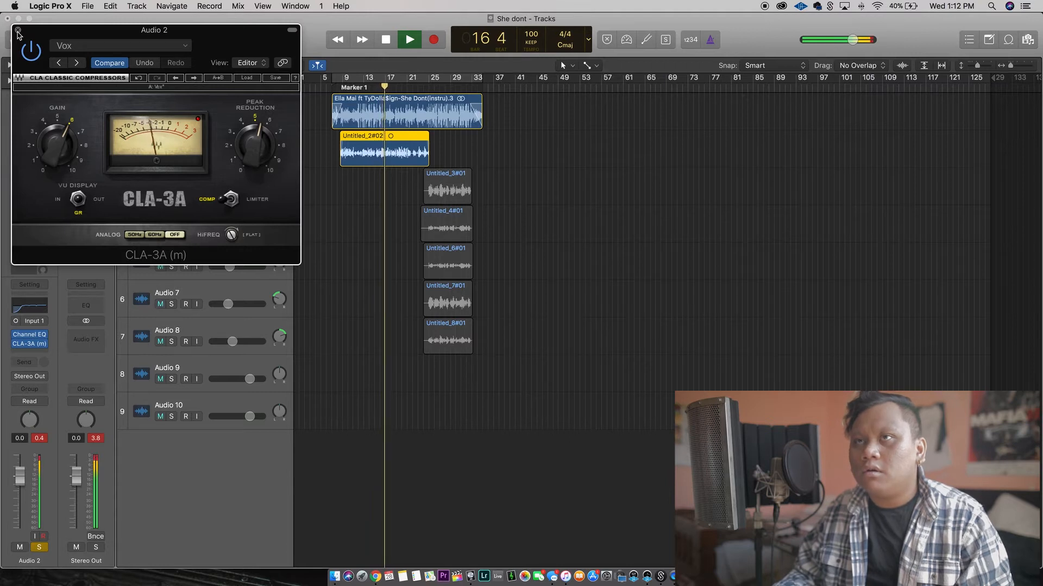
{"action": "key", "text": "space"}
{"action": "left_click", "coordinate": [18, 31]}
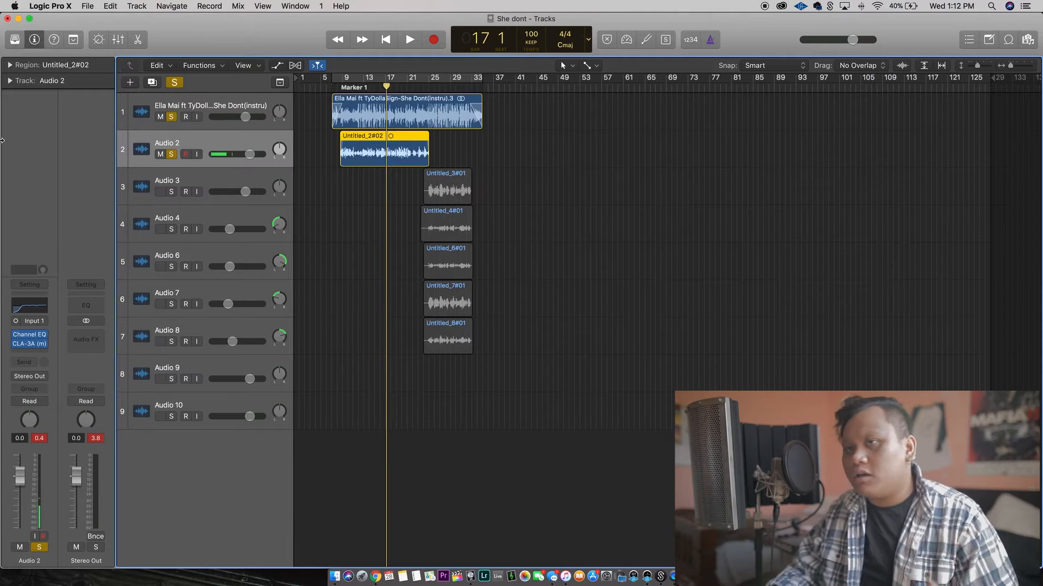
Insert the Waves RDeEsser mono plug-in after the compressor on Audio 2.
{"action": "left_click", "coordinate": [13, 353]}
{"action": "mouse_move", "coordinate": [68, 544]}
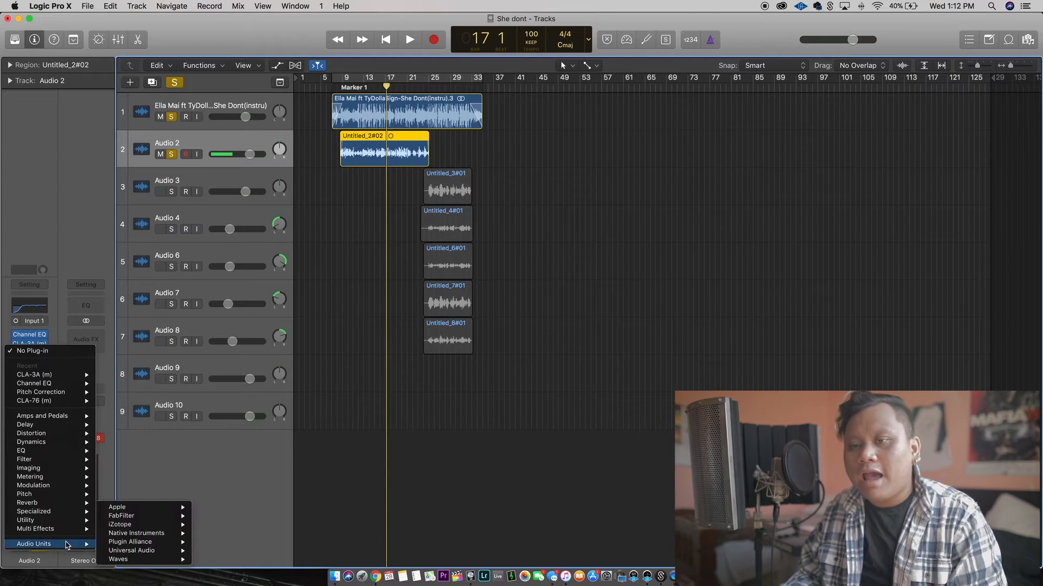
{"action": "mouse_move", "coordinate": [130, 559]}
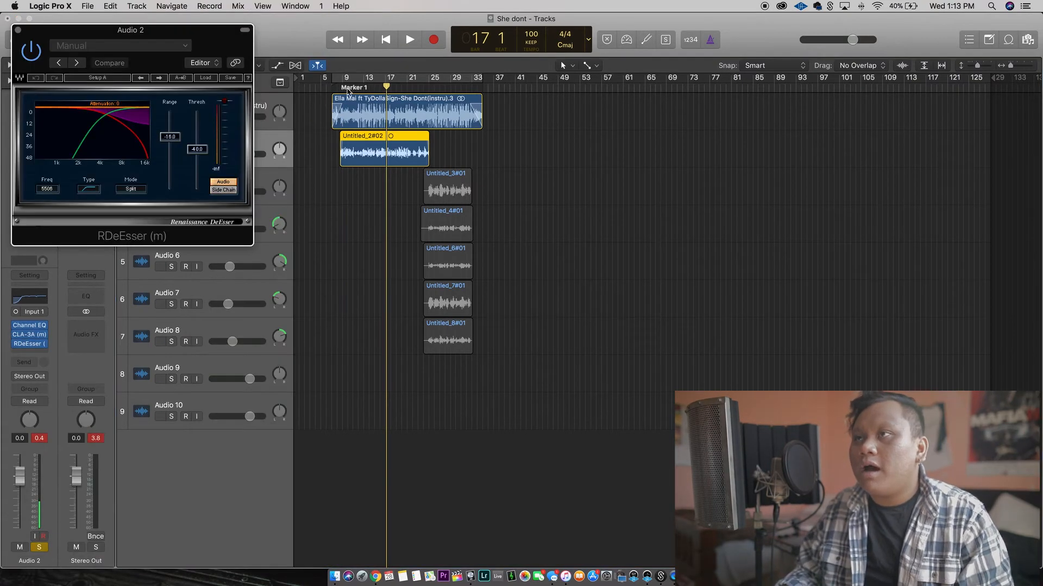
Set the de-esser to about 6.3 kHz, range about -15.8 and threshold about -29 during playback, and close it.
{"action": "left_click", "coordinate": [347, 90]}
{"action": "key", "text": "space"}
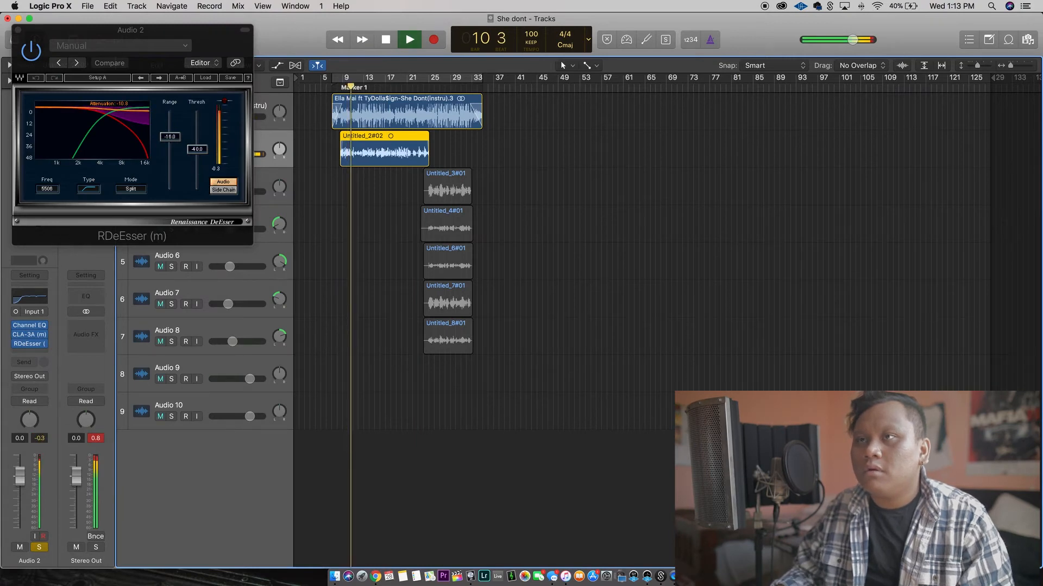
{"action": "left_click_drag", "start_coordinate": [197, 149], "coordinate": [197, 138]}
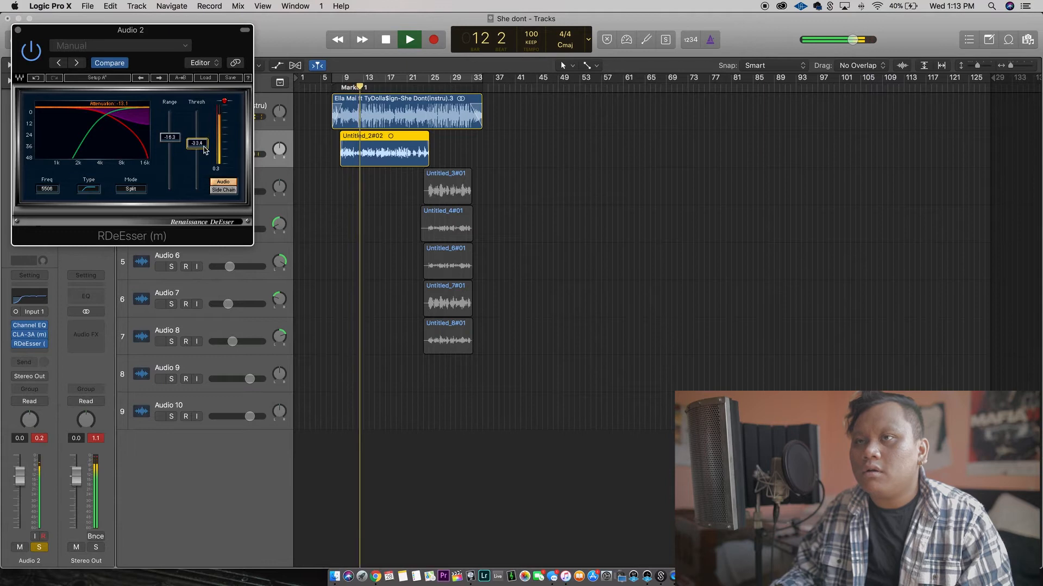
{"action": "left_click_drag", "start_coordinate": [51, 188], "coordinate": [51, 178]}
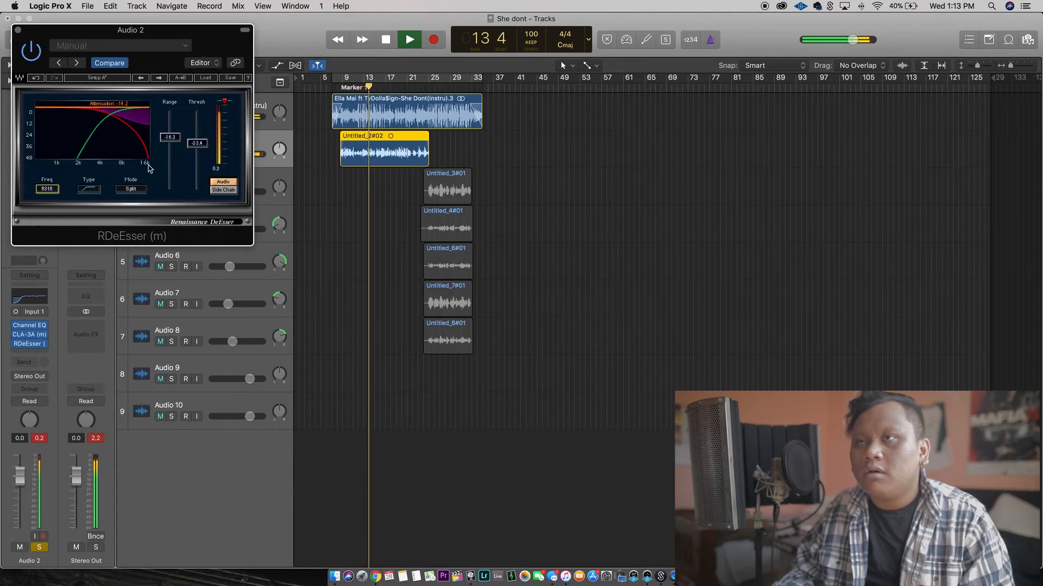
{"action": "left_click_drag", "start_coordinate": [169, 137], "coordinate": [197, 138]}
{"action": "left_click", "coordinate": [197, 144]}
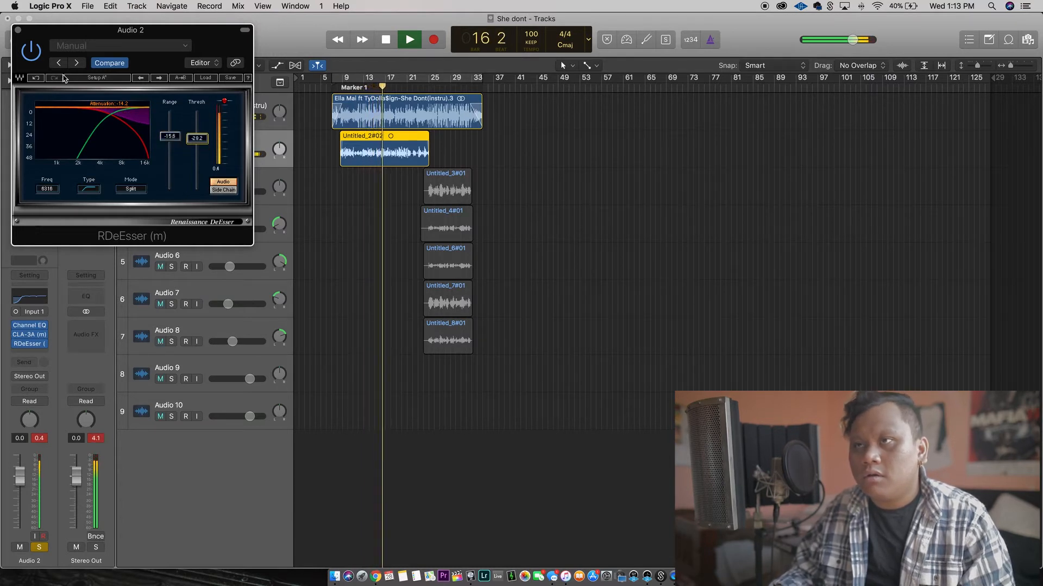
{"action": "left_click", "coordinate": [38, 50]}
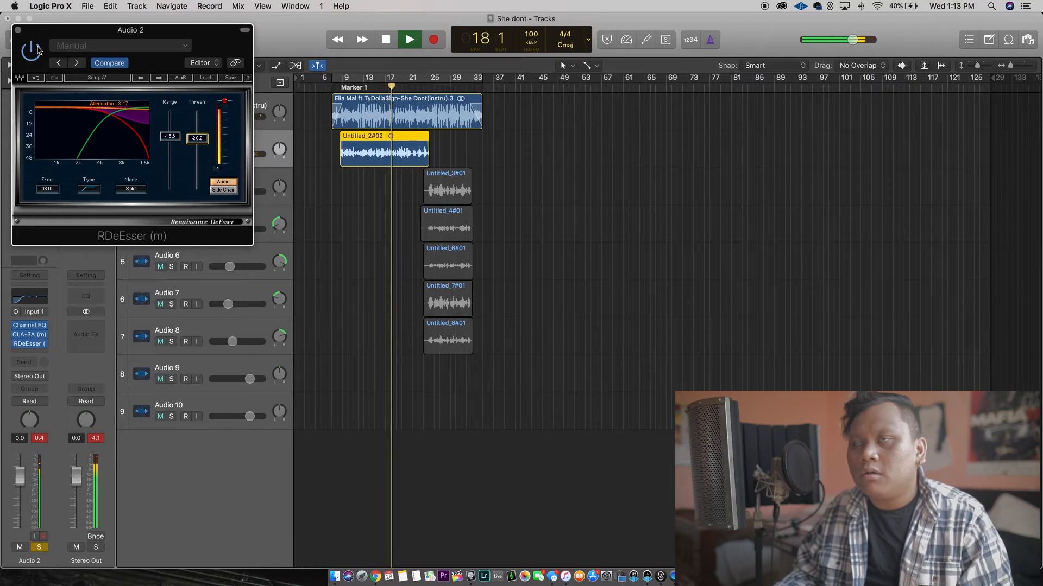
{"action": "left_click", "coordinate": [18, 30]}
{"action": "key", "text": "space"}
Insert the Waves RVox mono plug-in after the de-esser on Audio 2.
{"action": "left_click", "coordinate": [42, 344]}
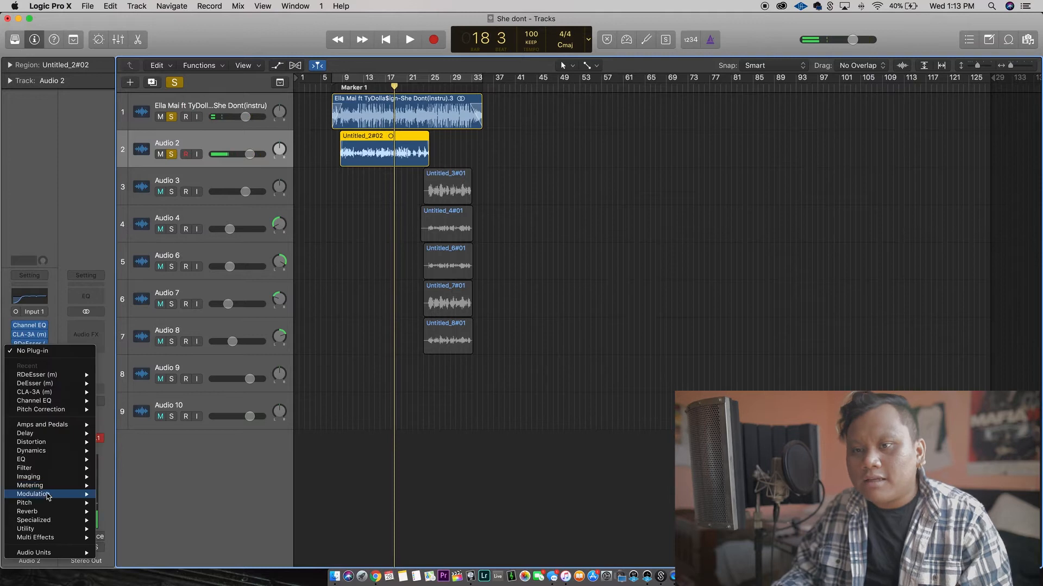
{"action": "mouse_move", "coordinate": [47, 505]}
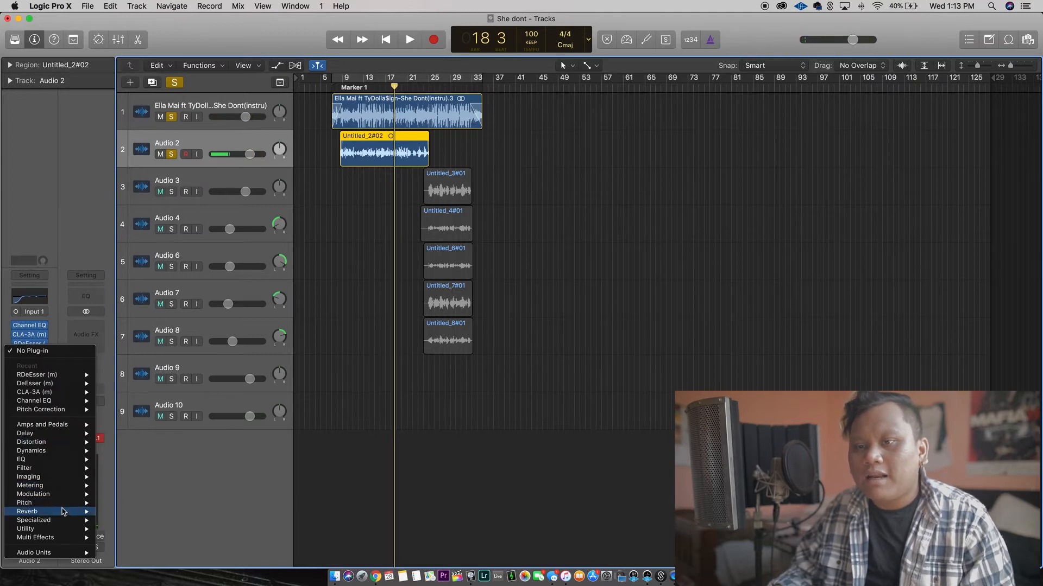
{"action": "mouse_move", "coordinate": [78, 555]}
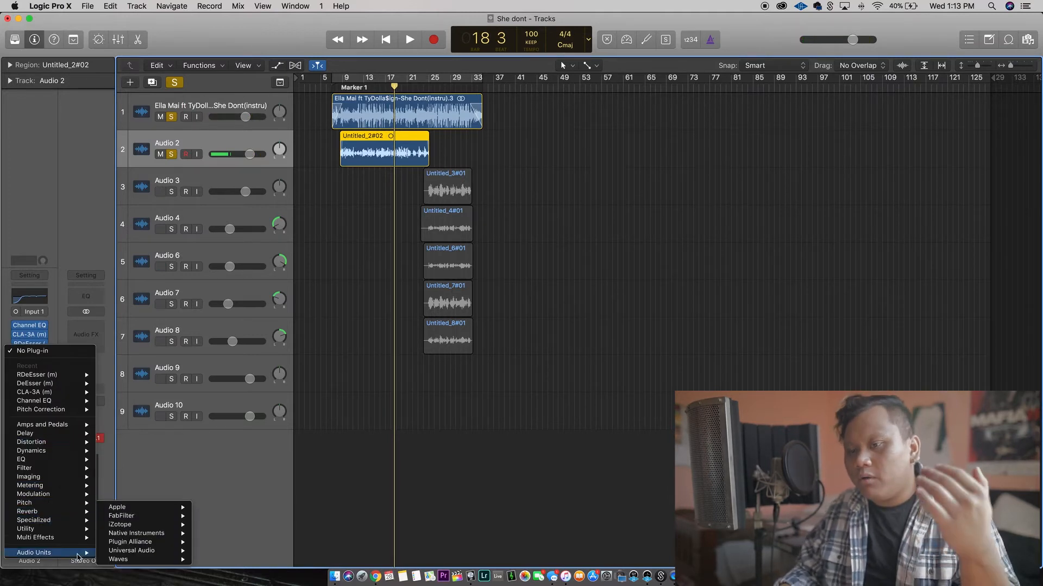
{"action": "mouse_move", "coordinate": [132, 560]}
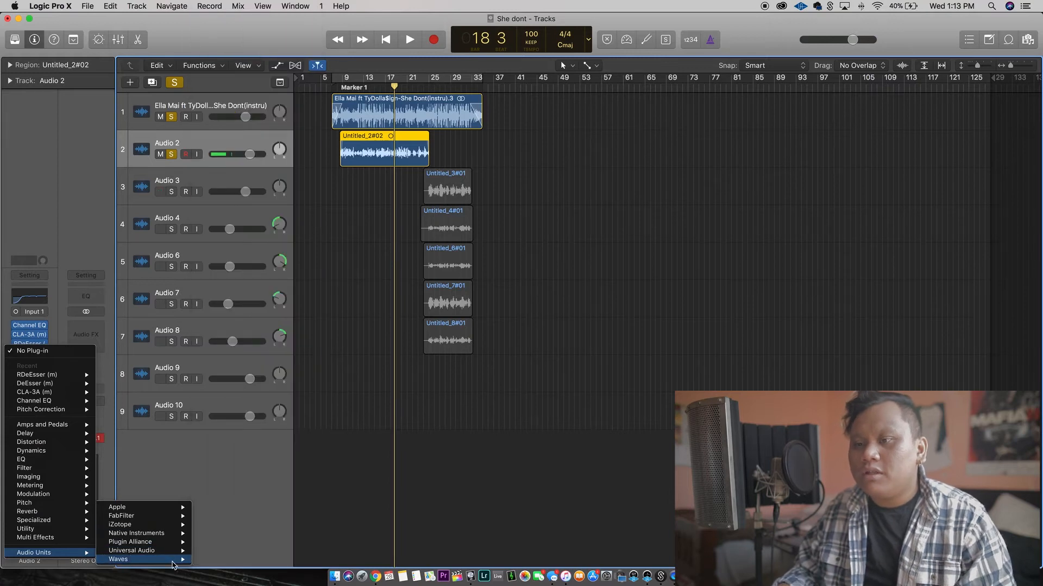
{"action": "scroll", "coordinate": [263, 464], "scroll_direction": "down", "scroll_amount": 20}
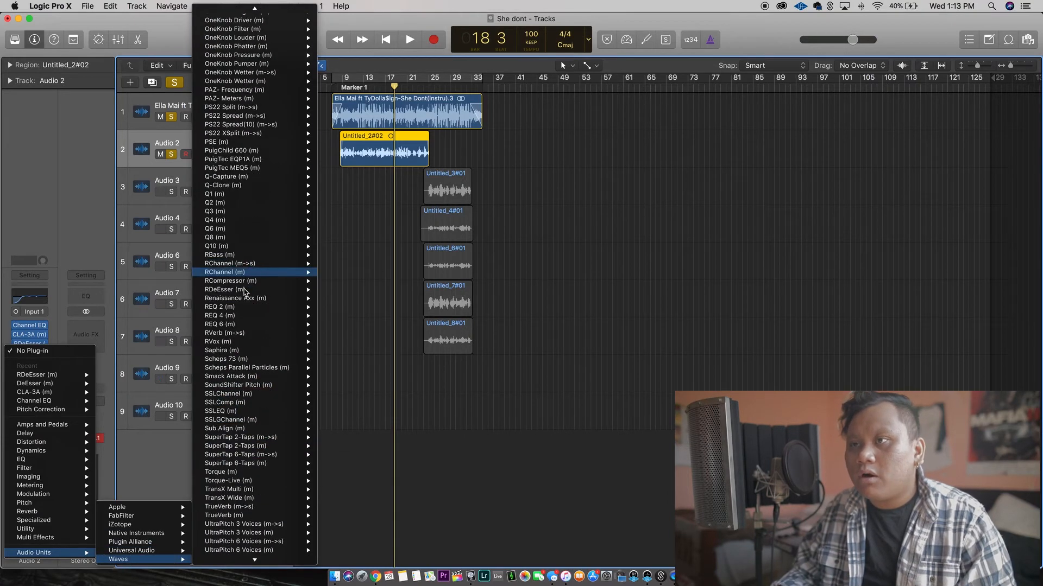
{"action": "left_click", "coordinate": [222, 341]}
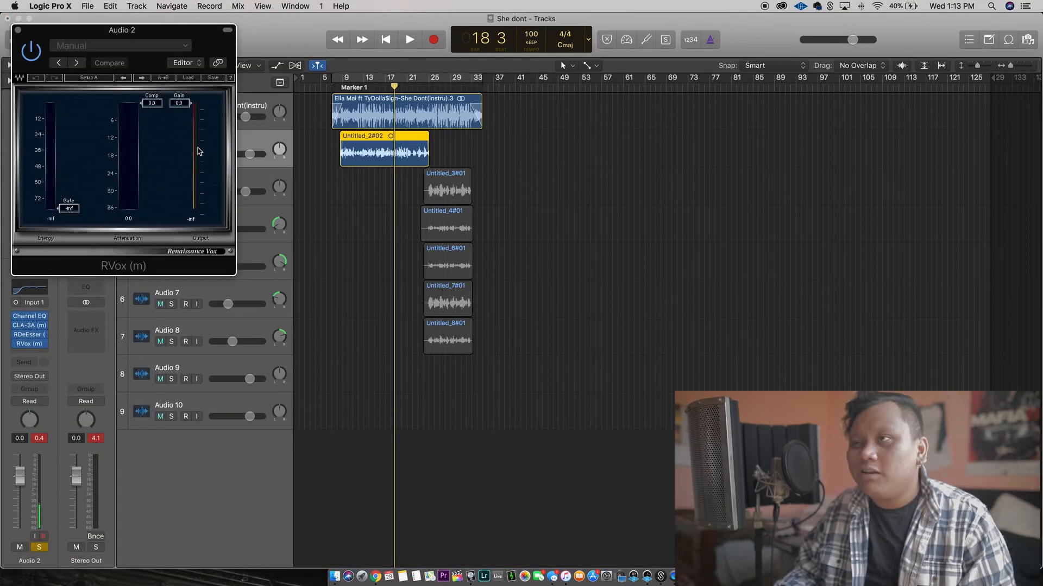
Play the vocal from its start, set RVox compression to about -4.3 and gain to about -1.7, then close the plug-in and stop playback.
{"action": "left_click", "coordinate": [342, 88]}
{"action": "left_click_drag", "start_coordinate": [341, 87], "coordinate": [339, 86]}
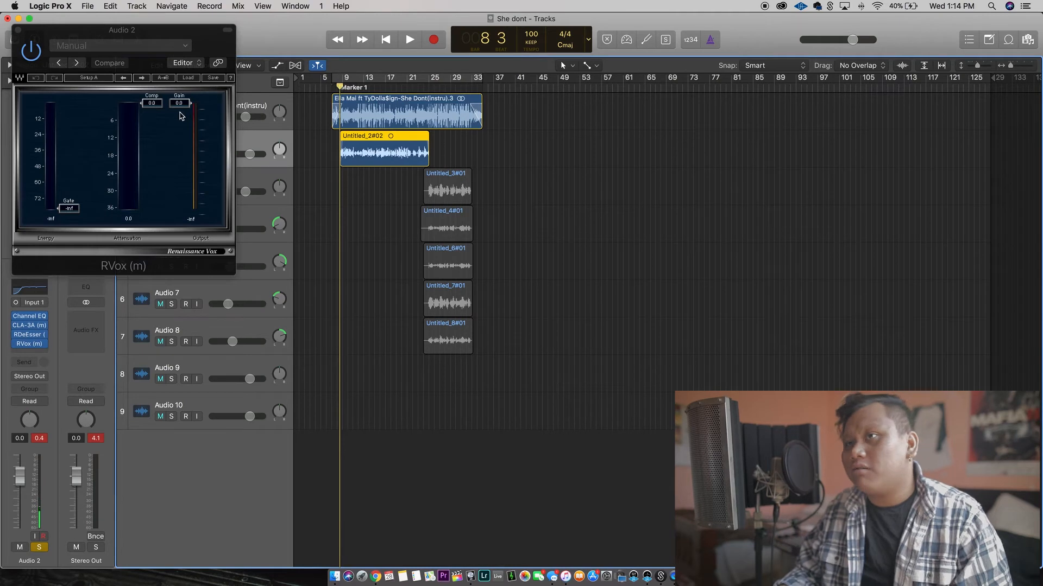
{"action": "key", "text": "space"}
{"action": "left_click_drag", "start_coordinate": [158, 105], "coordinate": [186, 102]}
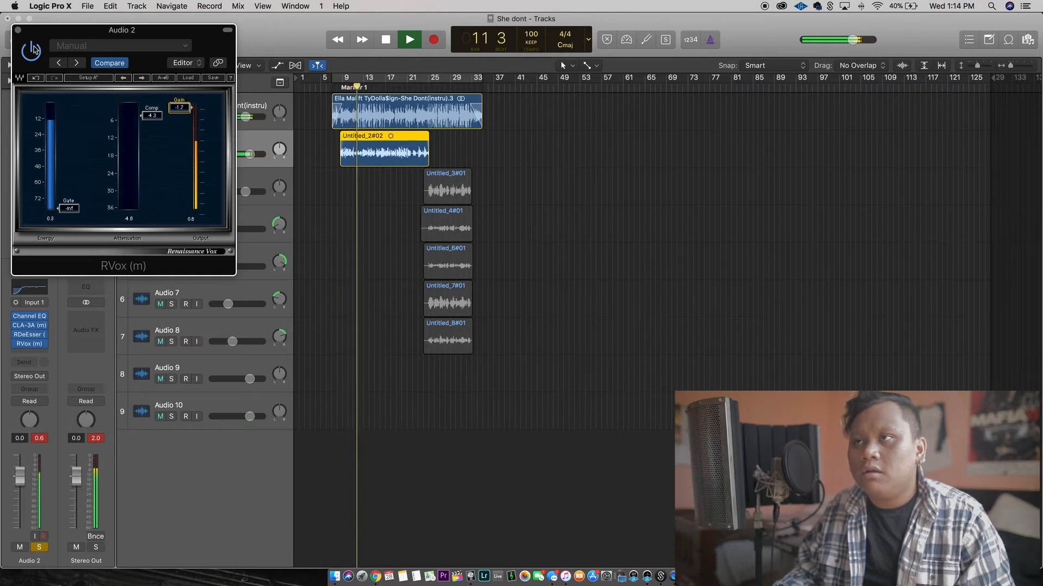
{"action": "left_click", "coordinate": [18, 31]}
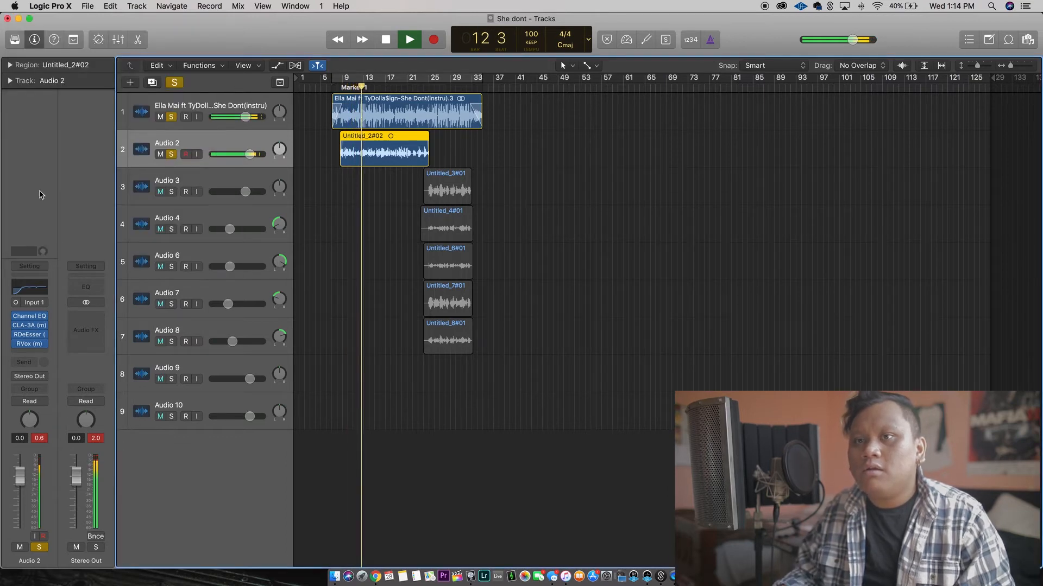
{"action": "key", "text": "space"}
Insert the Waves TrueVerb mono reverb after RVox on Audio 2 and load its Studio B preset.
{"action": "left_click", "coordinate": [41, 353]}
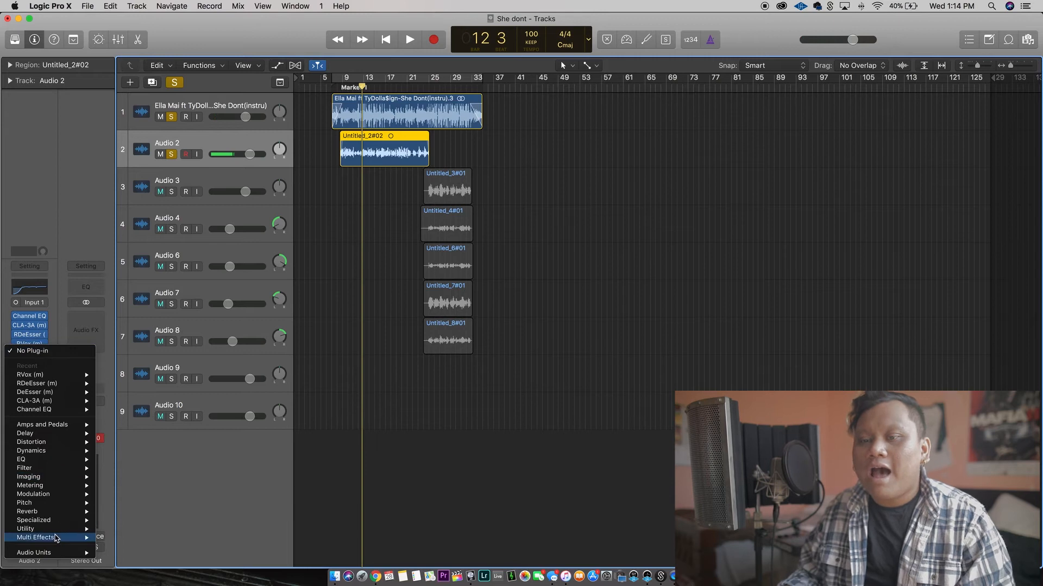
{"action": "mouse_move", "coordinate": [60, 533]}
{"action": "mouse_move", "coordinate": [68, 554]}
{"action": "mouse_move", "coordinate": [145, 559]}
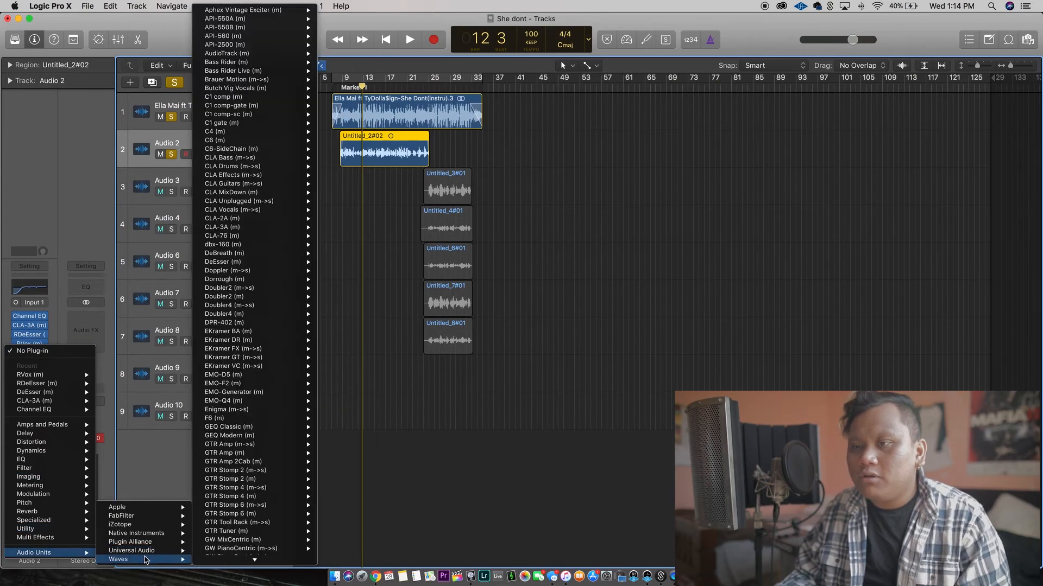
{"action": "scroll", "coordinate": [222, 479], "scroll_direction": "down", "scroll_amount": 5}
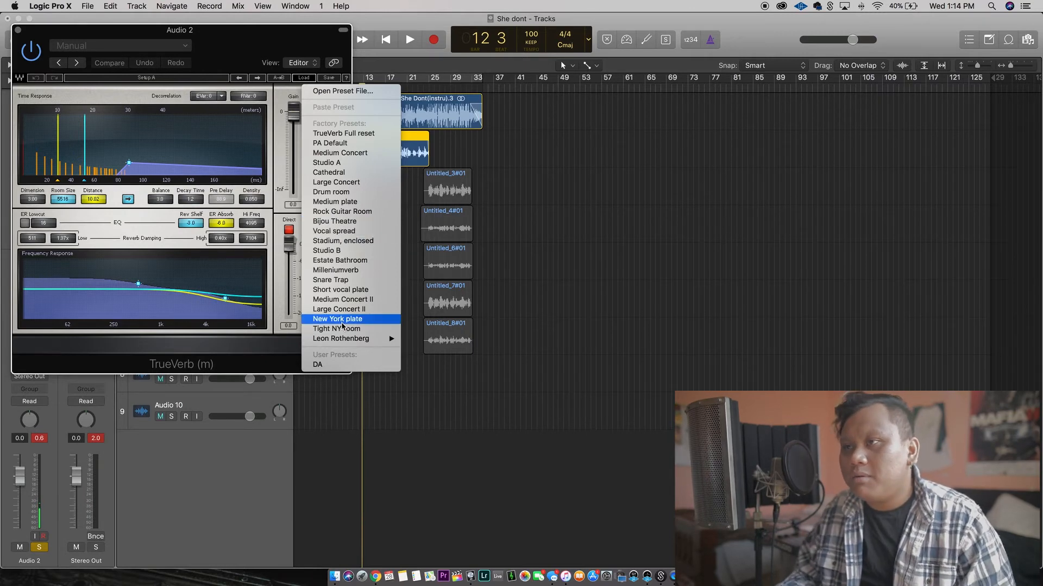
{"action": "left_click", "coordinate": [352, 251]}
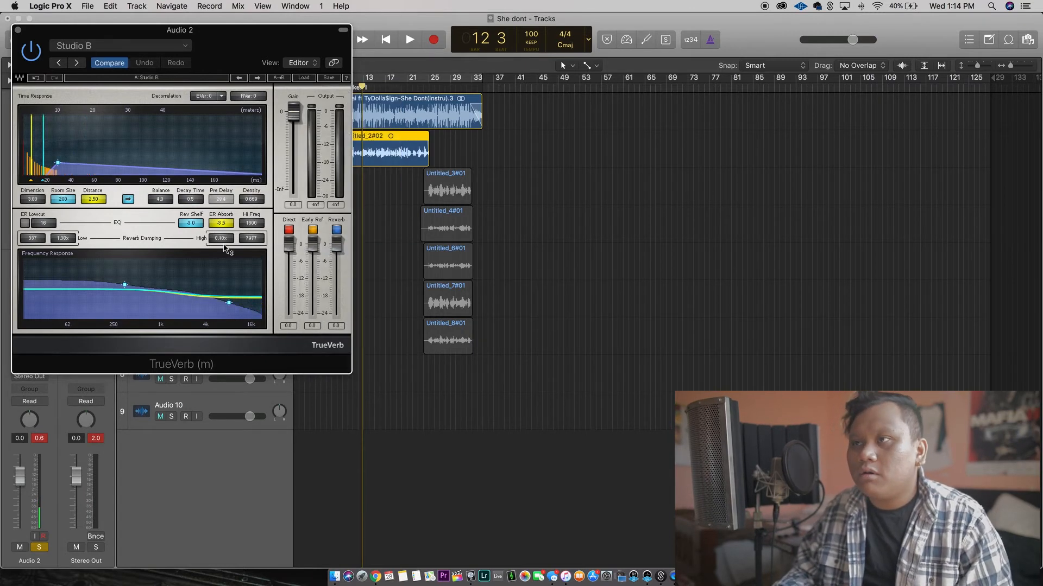
Switch off TrueVerb's early reflections, lower its balance below zero during playback, close the reverb and stop playback.
{"action": "left_click", "coordinate": [314, 230]}
{"action": "left_click_drag", "start_coordinate": [269, 31], "coordinate": [241, 74]}
{"action": "left_click", "coordinate": [350, 87]}
{"action": "key", "text": "space"}
{"action": "left_click_drag", "start_coordinate": [188, 106], "coordinate": [241, 62]}
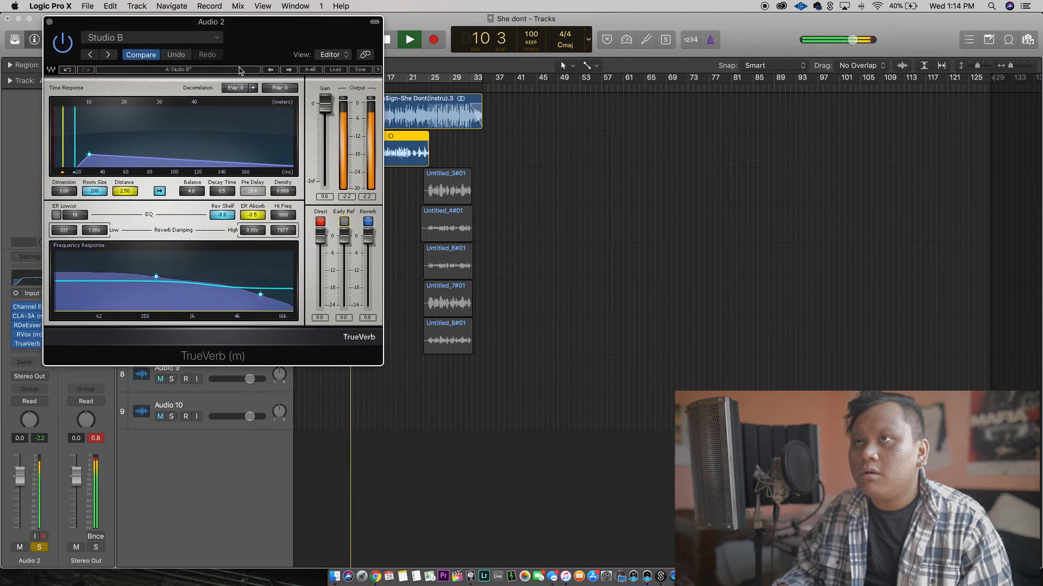
{"action": "left_click_drag", "start_coordinate": [193, 196], "coordinate": [193, 222]}
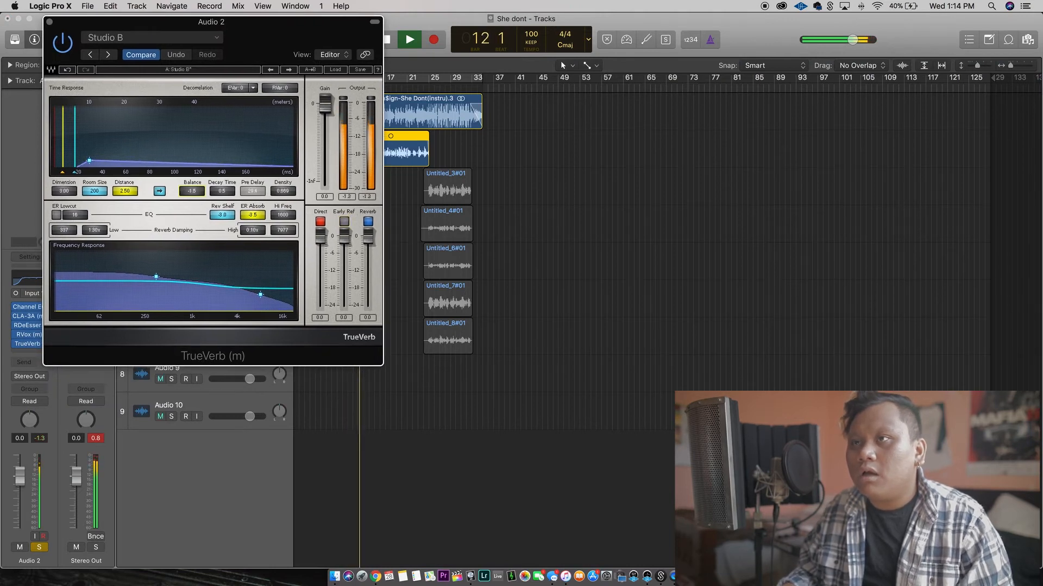
{"action": "left_click", "coordinate": [50, 22]}
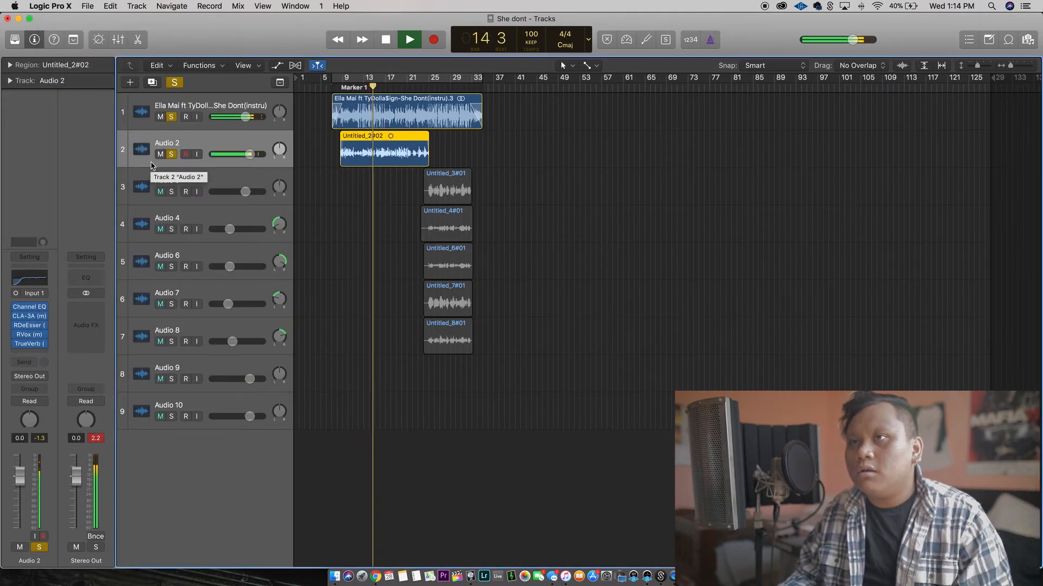
{"action": "key", "text": "space"}
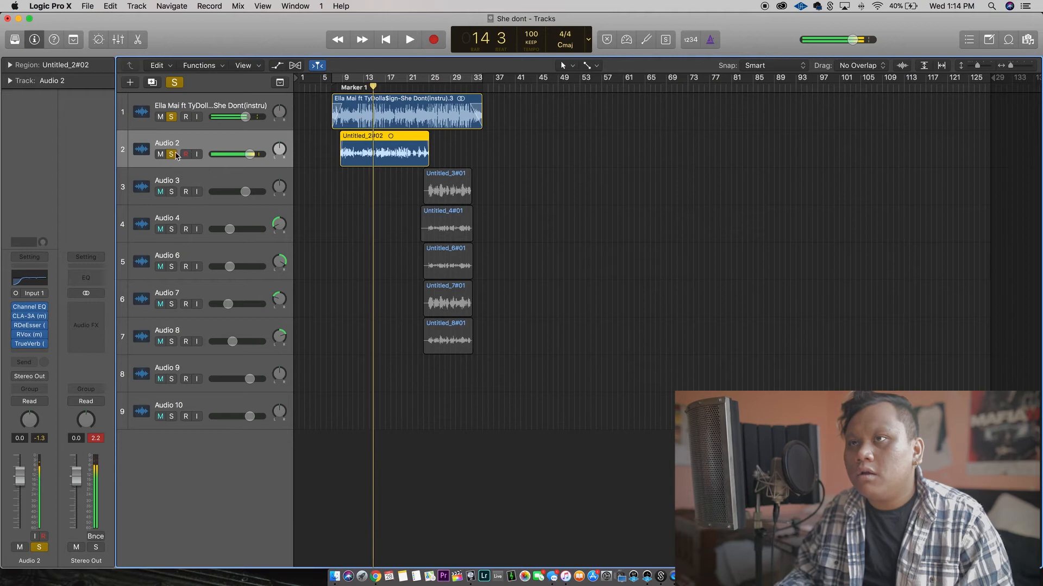
Listen to the processed vocal without the instrumental by briefly unsoloing track 1, then solo it again.
{"action": "left_click", "coordinate": [172, 117]}
{"action": "key", "text": "space"}
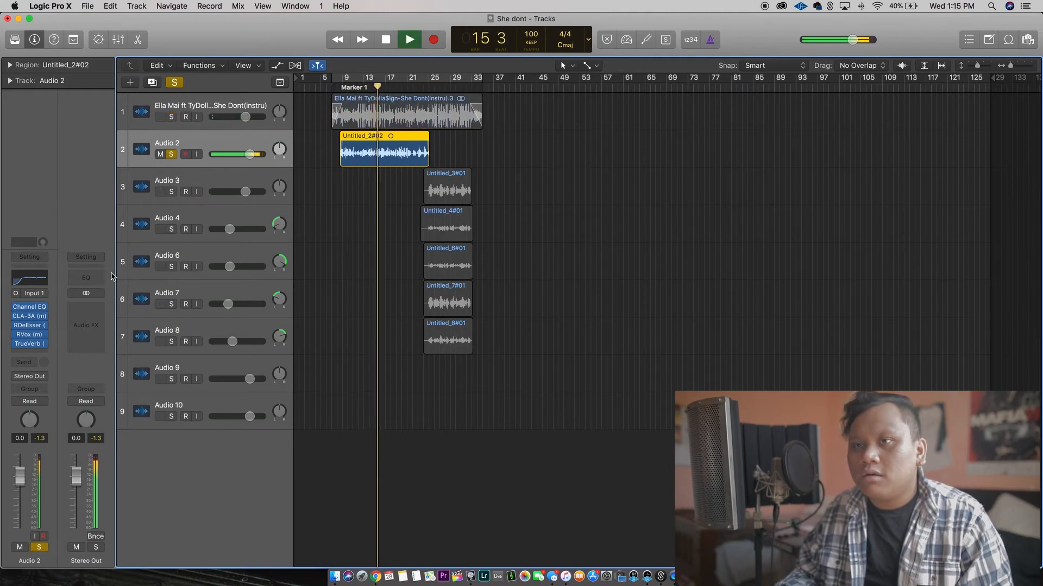
{"action": "key", "text": "space"}
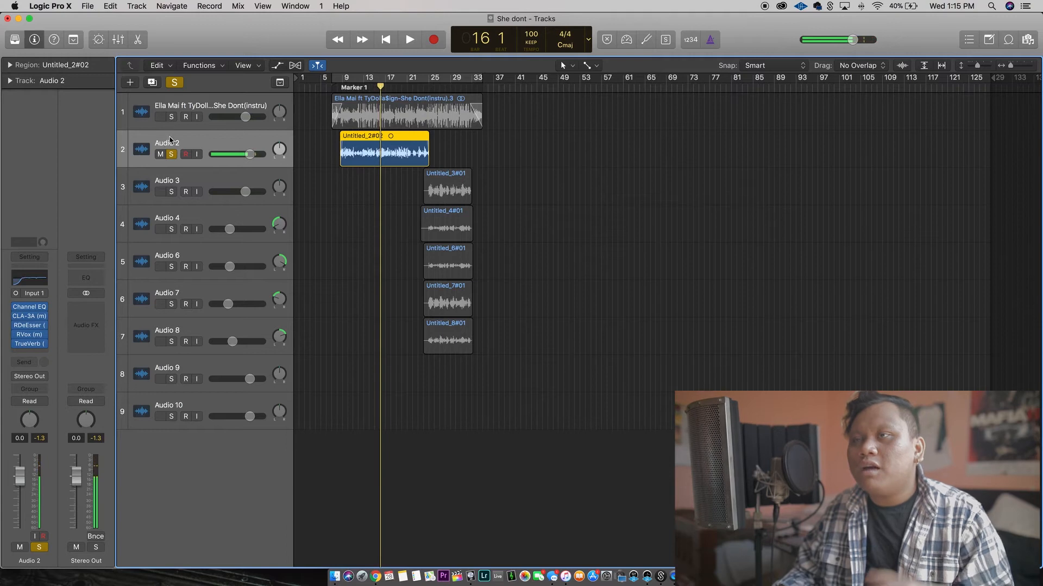
{"action": "left_click", "coordinate": [172, 119]}
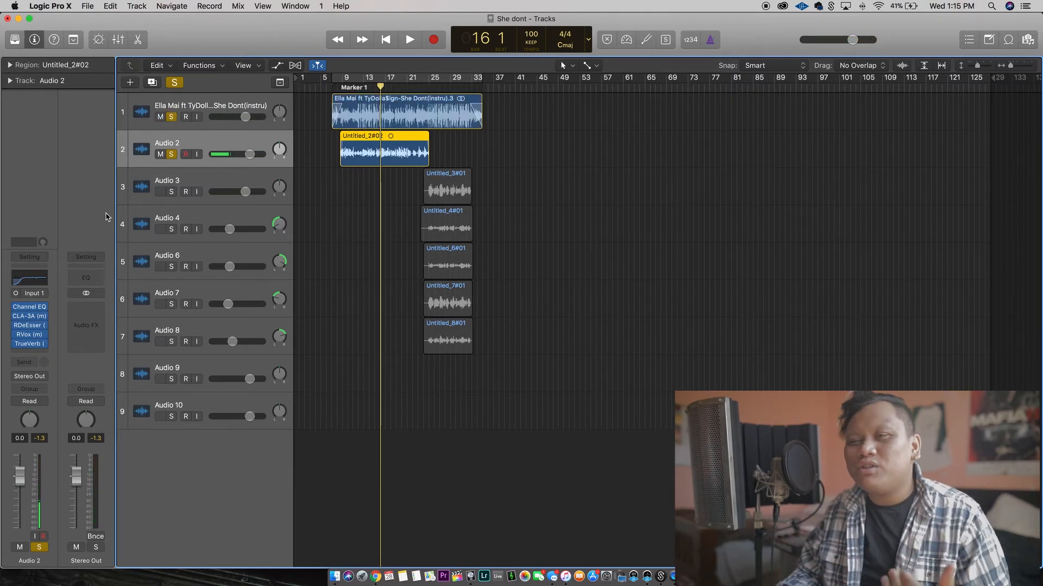
Insert the Waves CLA Vocals mono-to-stereo plug-in after TrueVerb on Audio 2.
{"action": "left_click", "coordinate": [42, 352]}
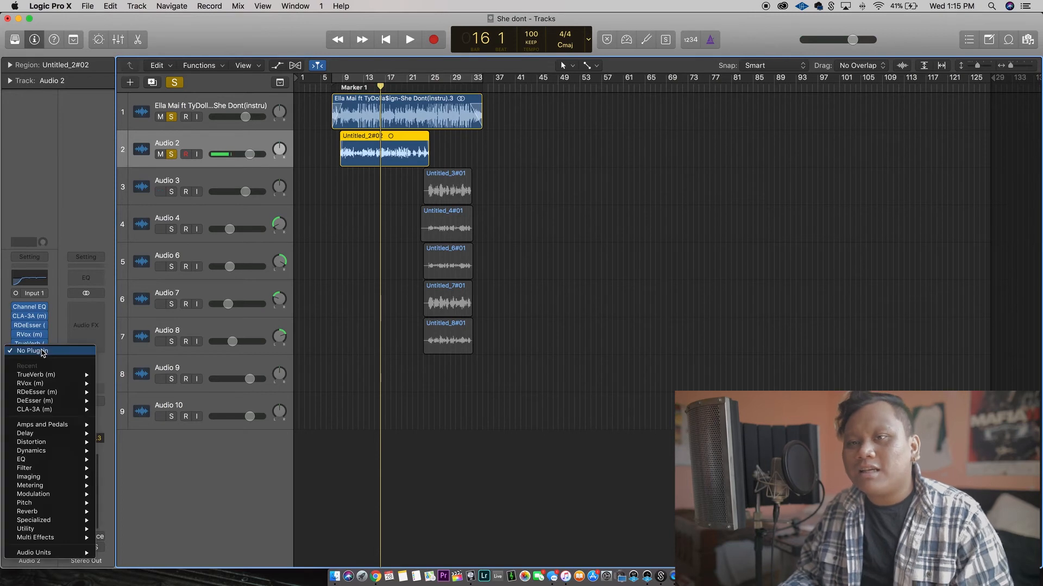
{"action": "mouse_move", "coordinate": [44, 542]}
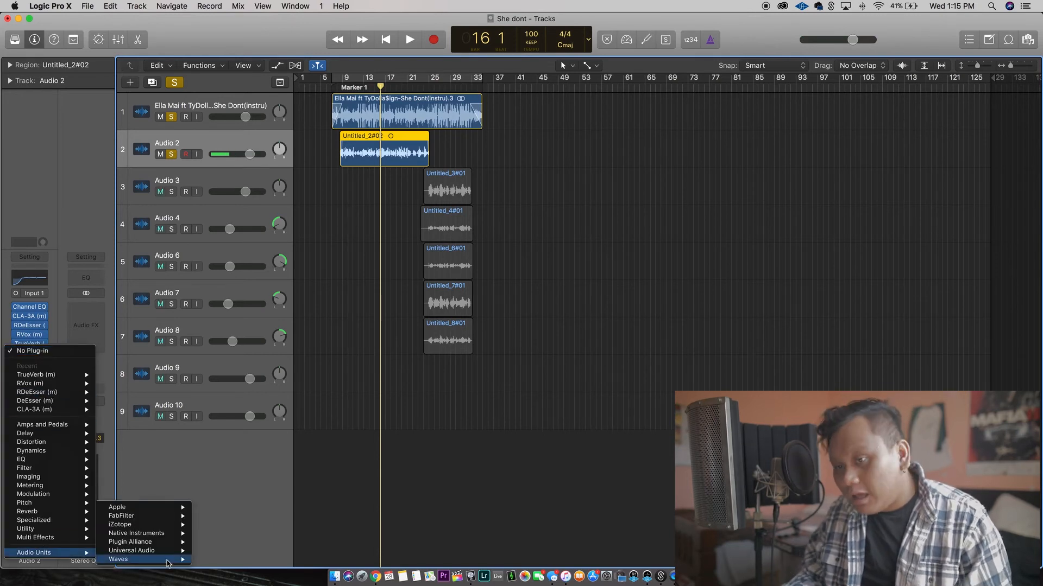
{"action": "mouse_move", "coordinate": [178, 560]}
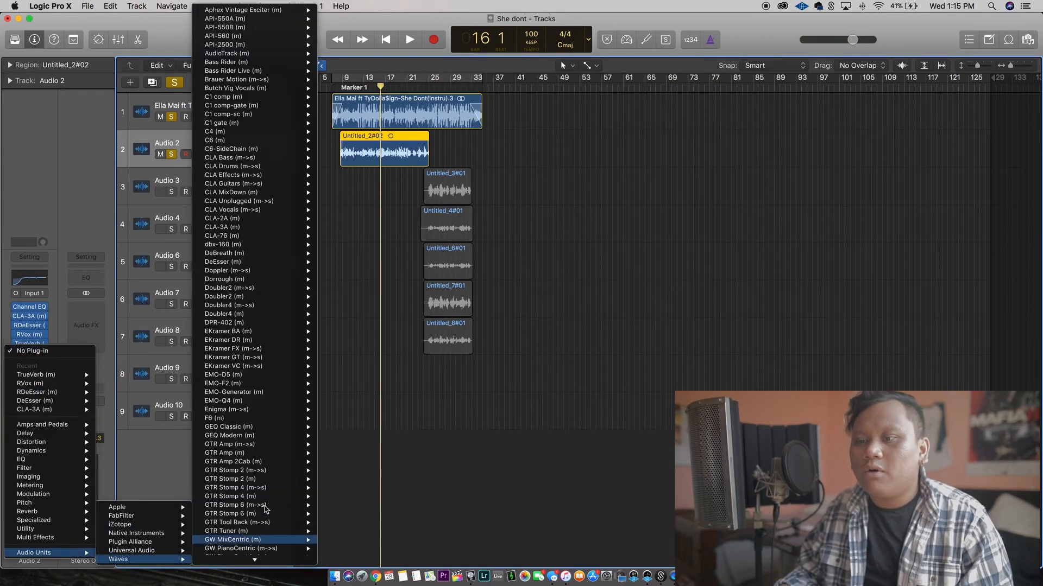
{"action": "mouse_move", "coordinate": [247, 216]}
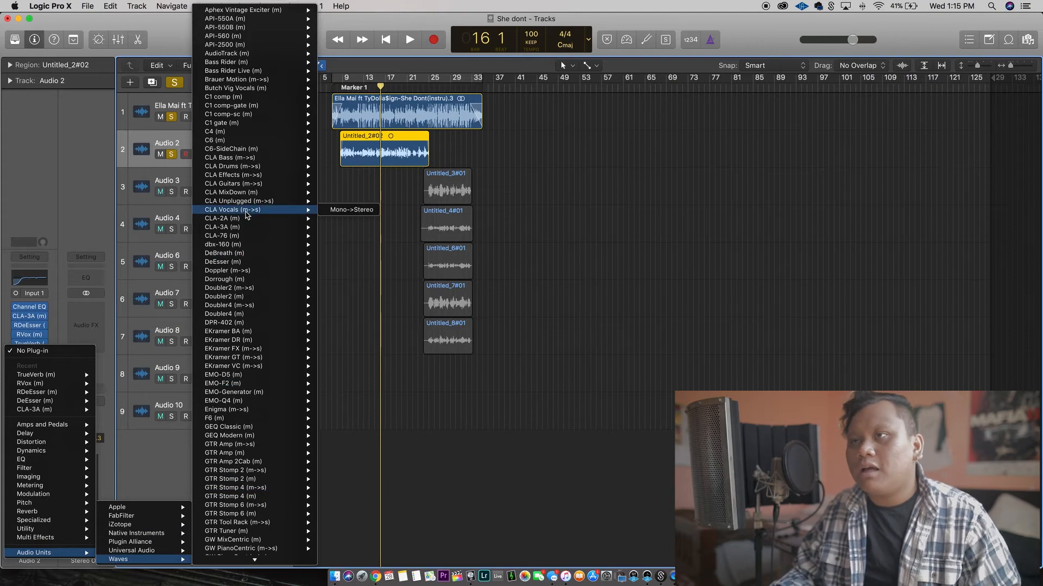
{"action": "left_click", "coordinate": [340, 210]}
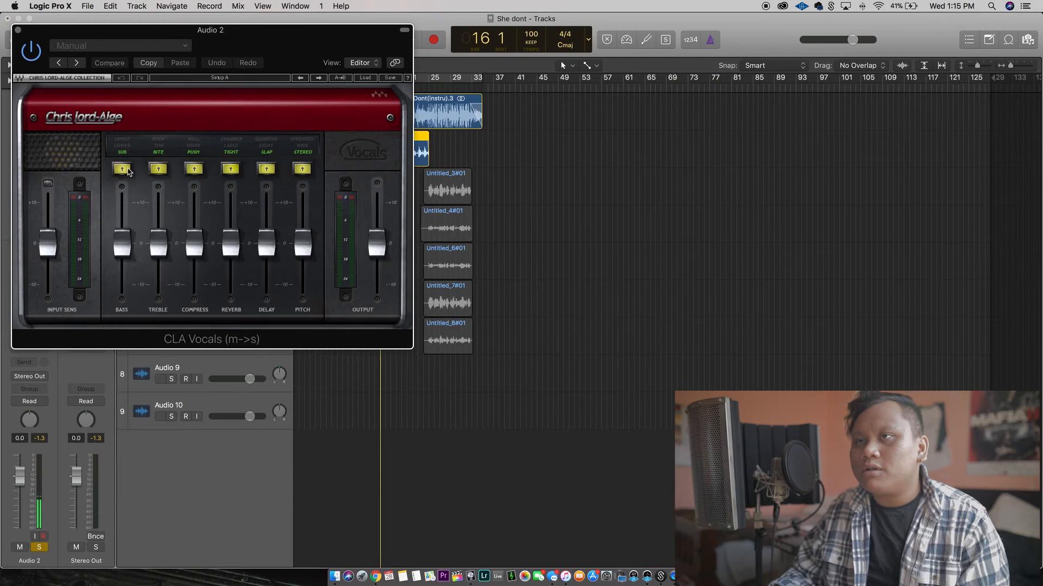
Turn off the bass, treble, compress, reverb and pitch sections in CLA Vocals, keeping only the delay active.
{"action": "left_click", "coordinate": [132, 170]}
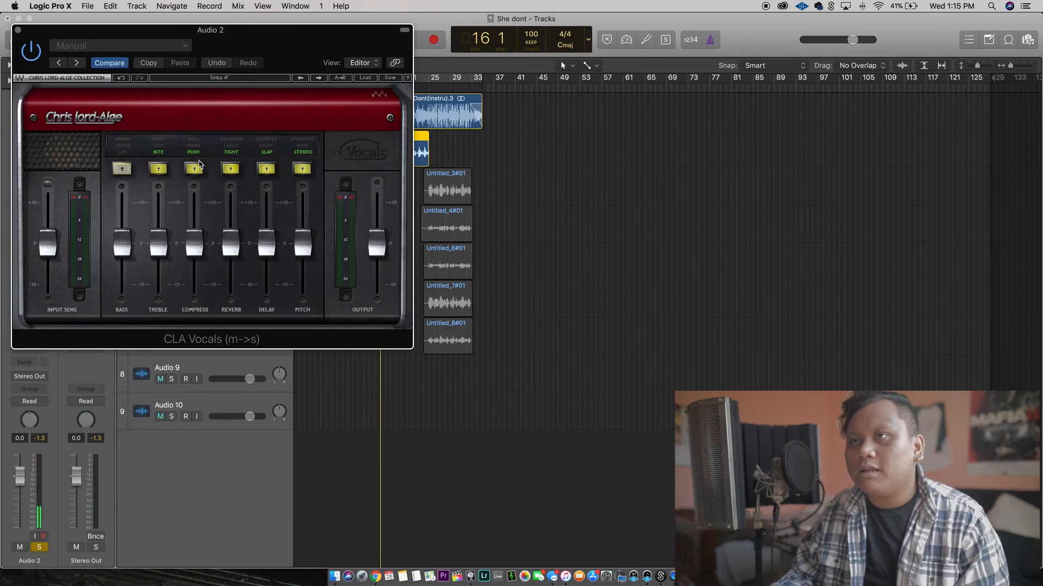
{"action": "left_click", "coordinate": [158, 169]}
{"action": "left_click", "coordinate": [193, 169]}
{"action": "left_click", "coordinate": [230, 169]}
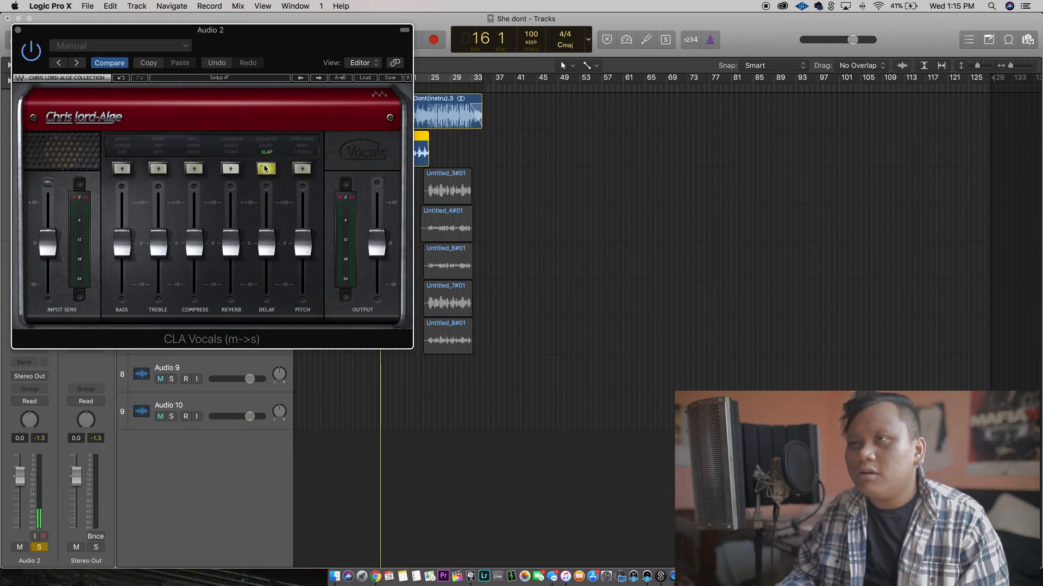
Play the mix, set the CLA Vocals delay to Eight and lower its delay fader slightly below 0.
{"action": "left_click_drag", "start_coordinate": [235, 29], "coordinate": [238, 154]}
{"action": "left_click", "coordinate": [356, 79]}
{"action": "key", "text": "space"}
{"action": "left_click_drag", "start_coordinate": [276, 375], "coordinate": [271, 386]}
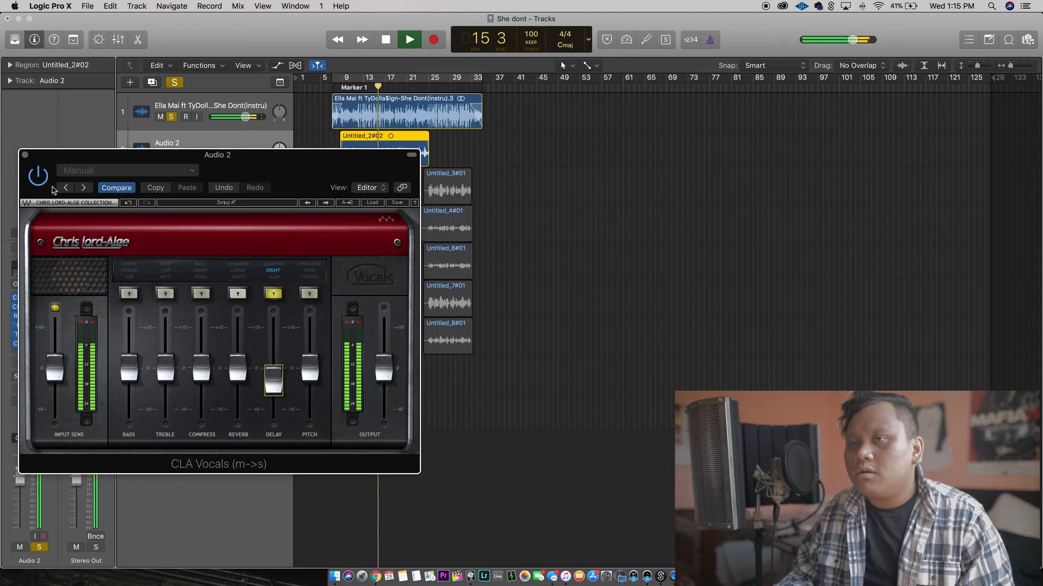
{"action": "left_click_drag", "start_coordinate": [277, 384], "coordinate": [277, 386]}
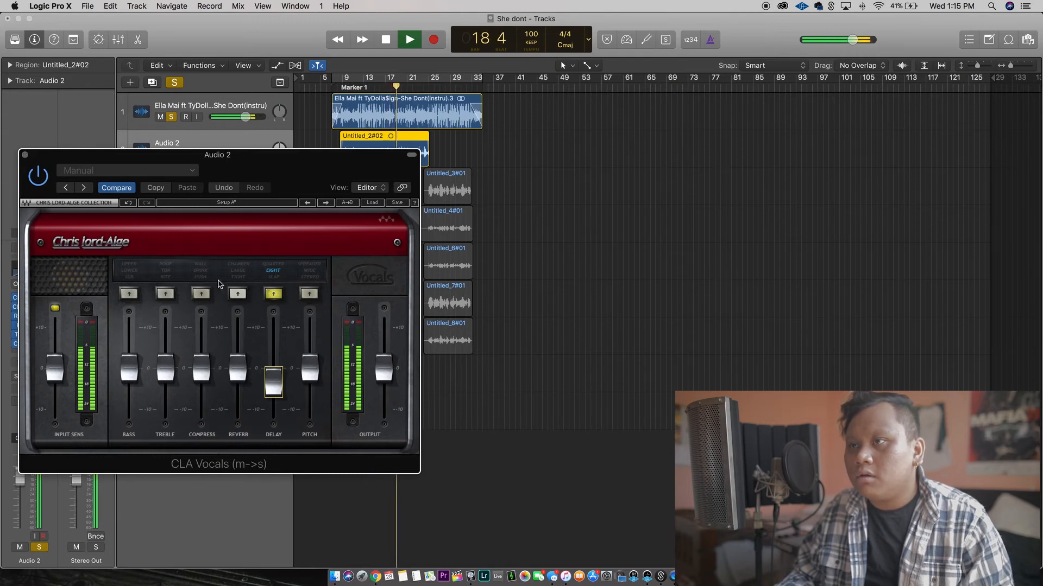
Change the CLA Vocals delay to Quarter, fine-tune its fader slightly below 0, close the plug-in and stop playback.
{"action": "left_click", "coordinate": [272, 295]}
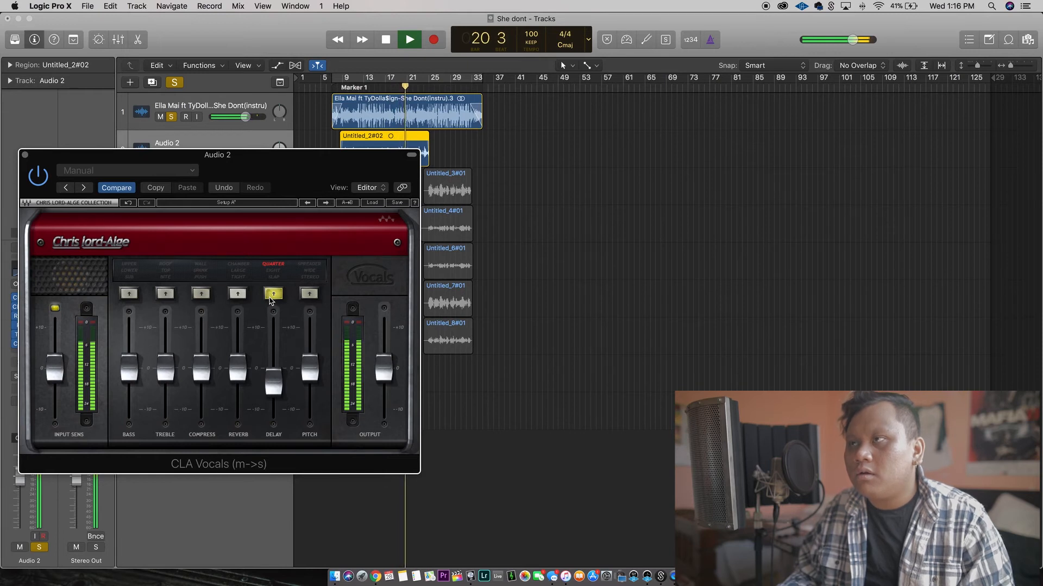
{"action": "left_click_drag", "start_coordinate": [277, 390], "coordinate": [275, 380]}
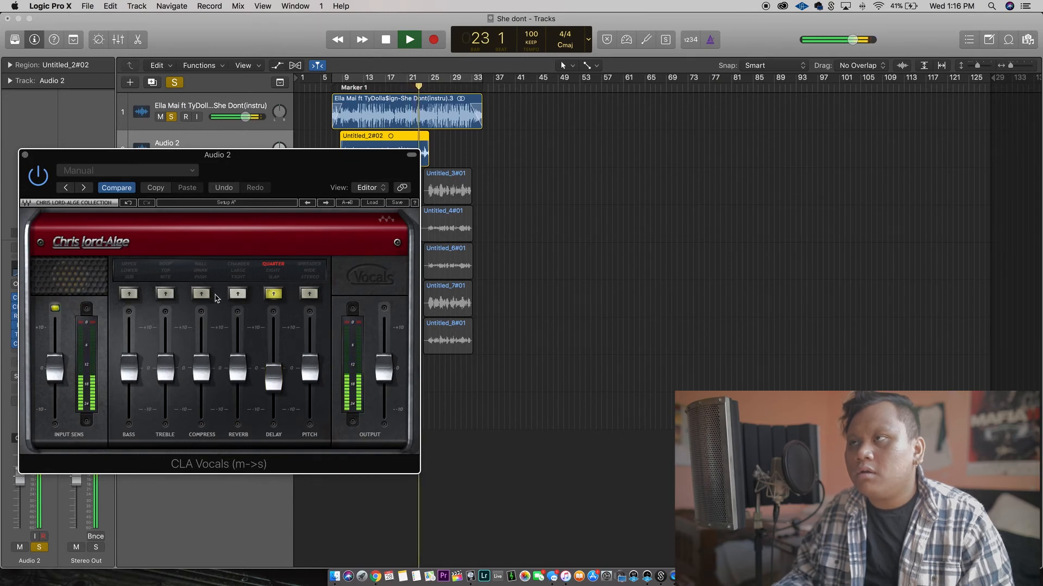
{"action": "left_click_drag", "start_coordinate": [274, 377], "coordinate": [274, 384]}
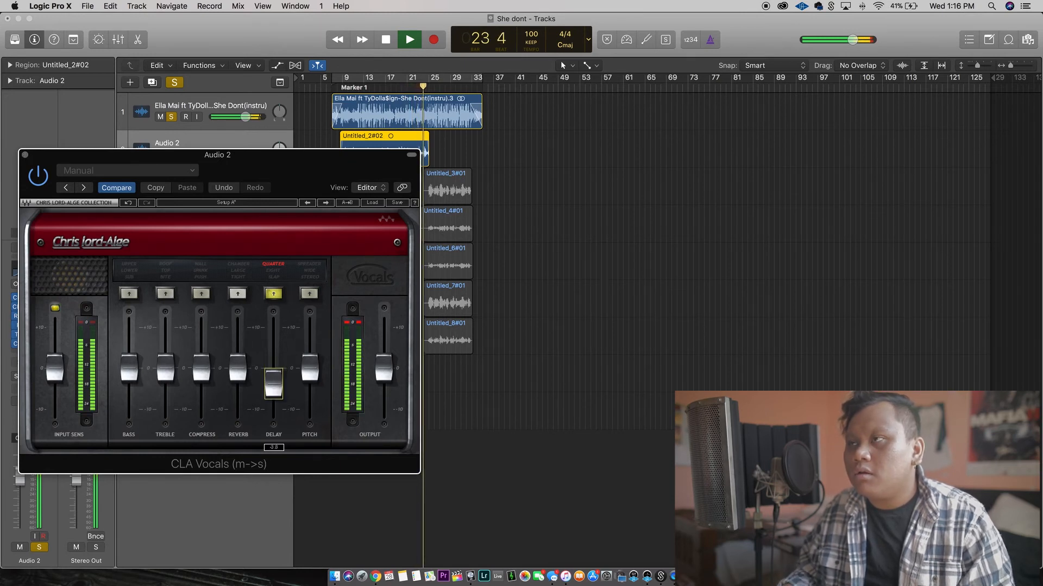
{"action": "left_click", "coordinate": [25, 156]}
{"action": "key", "text": "space"}
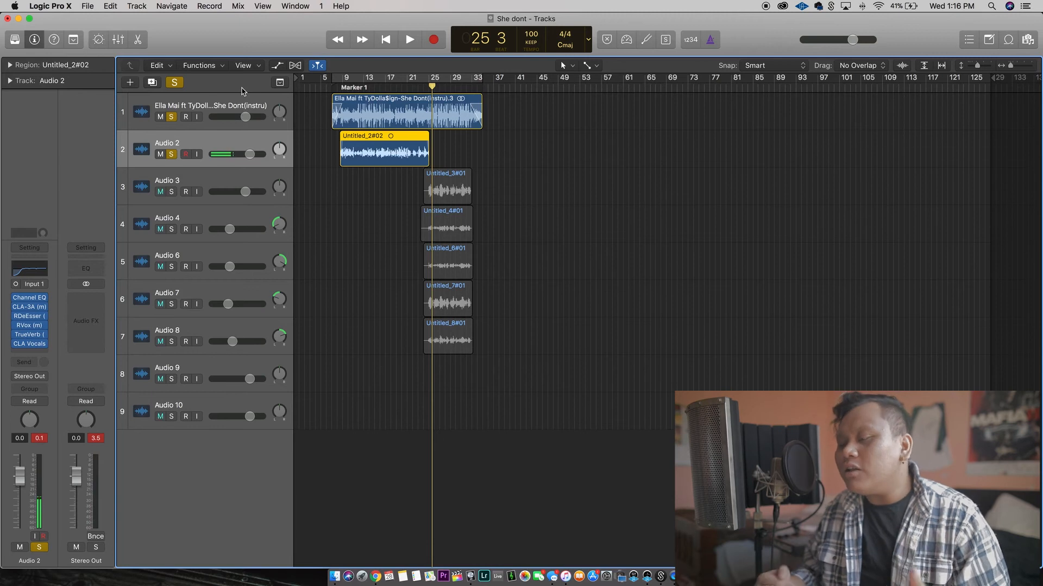
Insert the stereo Pitch Correction plug-in after CLA Vocals on Audio 2.
{"action": "left_click", "coordinate": [47, 353]}
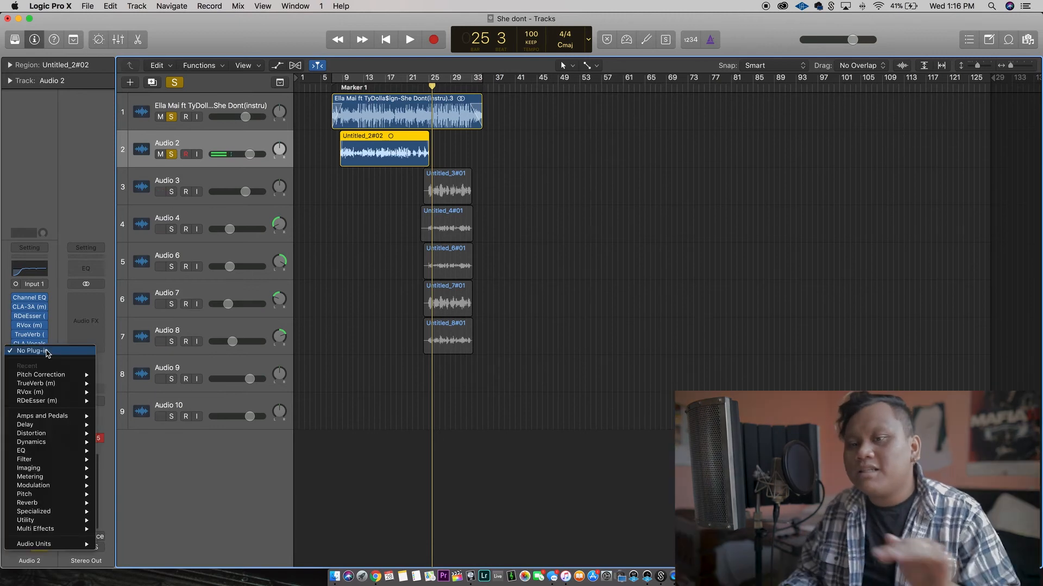
{"action": "mouse_move", "coordinate": [70, 498]}
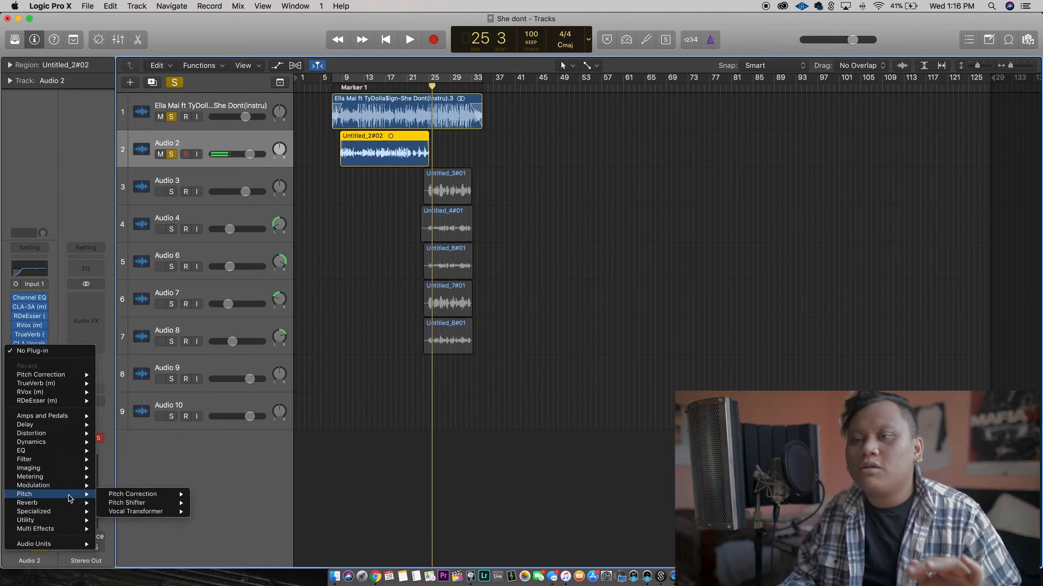
{"action": "mouse_move", "coordinate": [114, 499]}
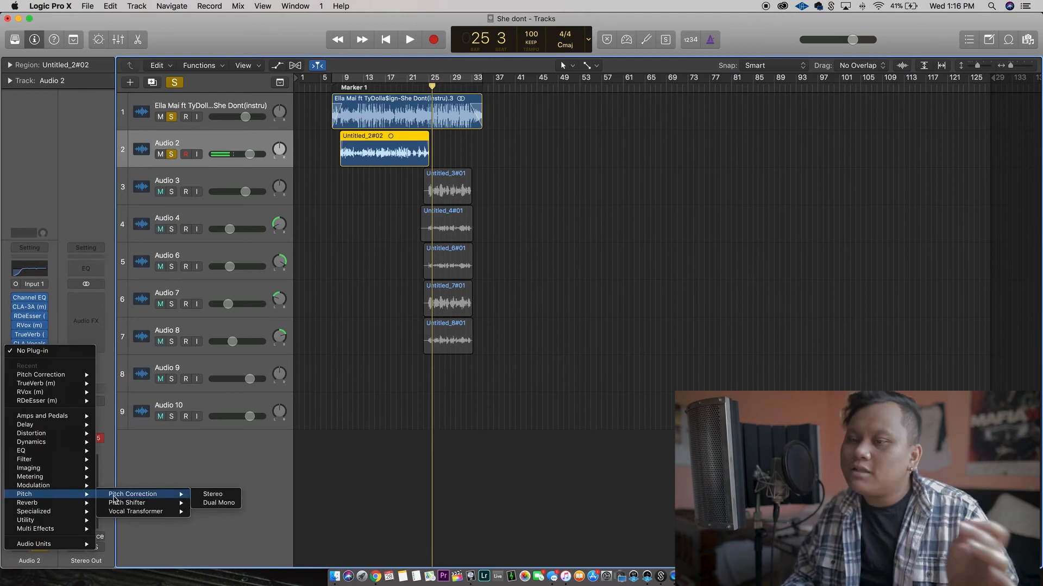
{"action": "left_click", "coordinate": [216, 498]}
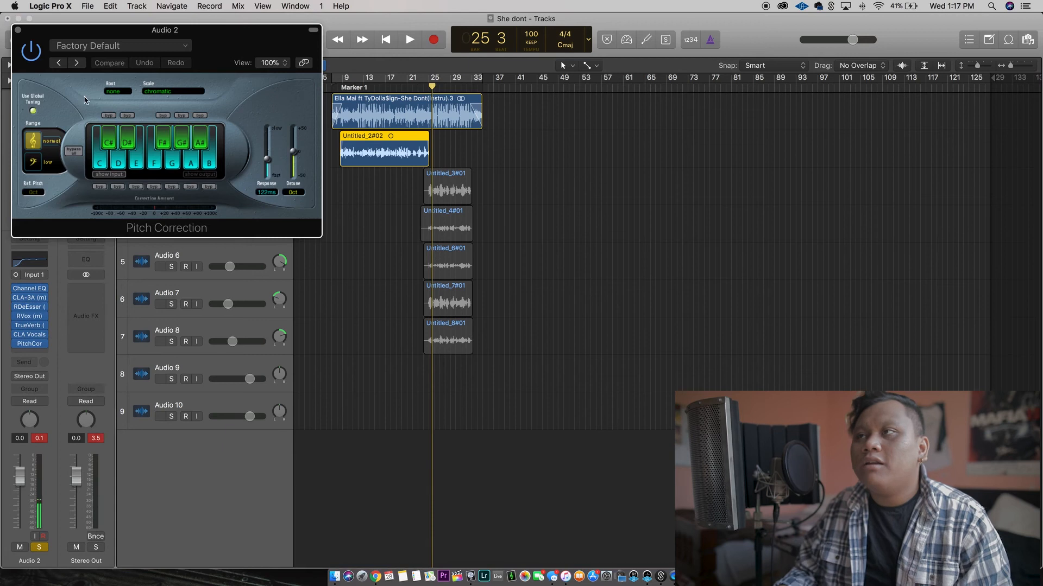
Set Pitch Correction to root A#, major scale and a 22.9 ms response, and play the mix from the start of the vocal.
{"action": "left_click", "coordinate": [173, 93]}
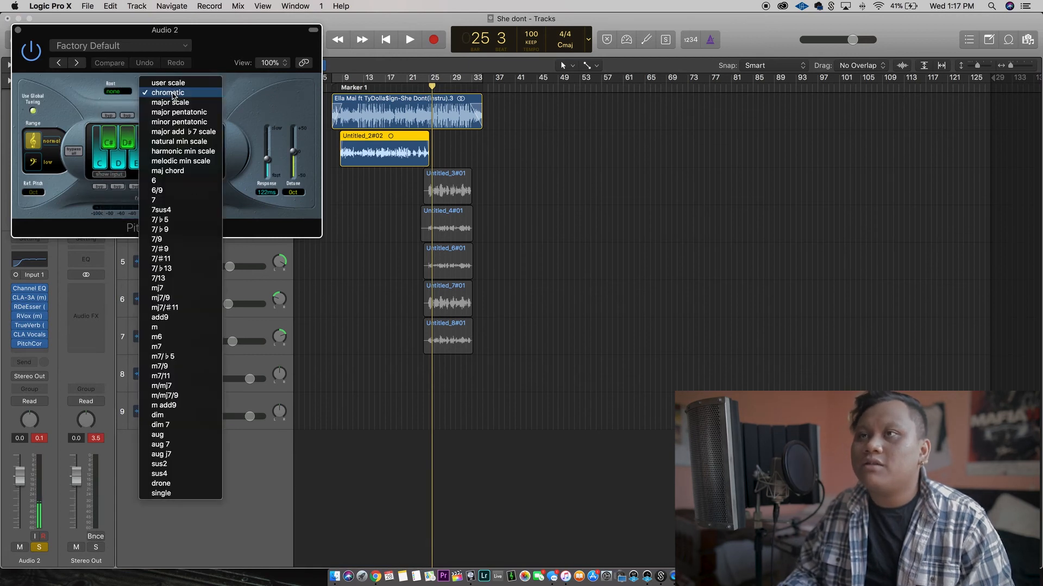
{"action": "left_click", "coordinate": [170, 102]}
{"action": "left_click", "coordinate": [338, 87]}
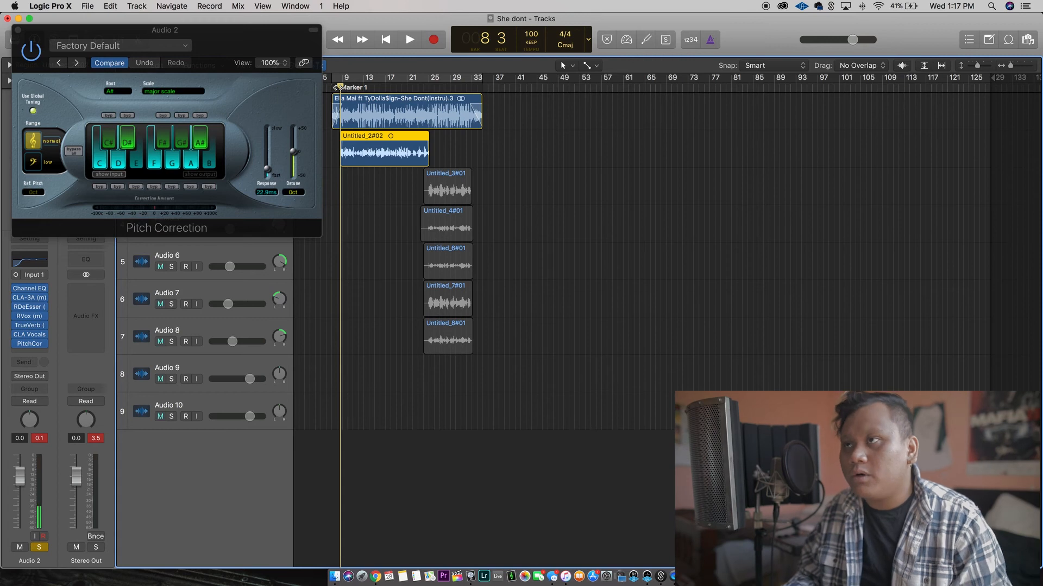
{"action": "key", "text": "space"}
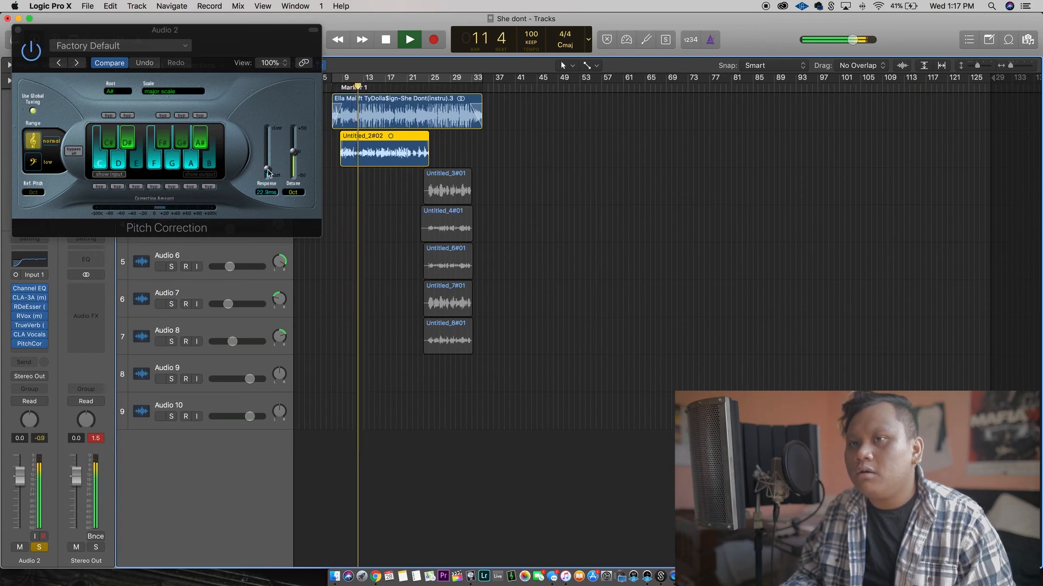
Reopen CLA Vocals and lower its delay fader further, and set the Pitch Correction response to 0 ms.
{"action": "left_click", "coordinate": [34, 336]}
{"action": "left_click_drag", "start_coordinate": [282, 171], "coordinate": [692, 171]}
{"action": "left_click_drag", "start_coordinate": [683, 380], "coordinate": [683, 385]}
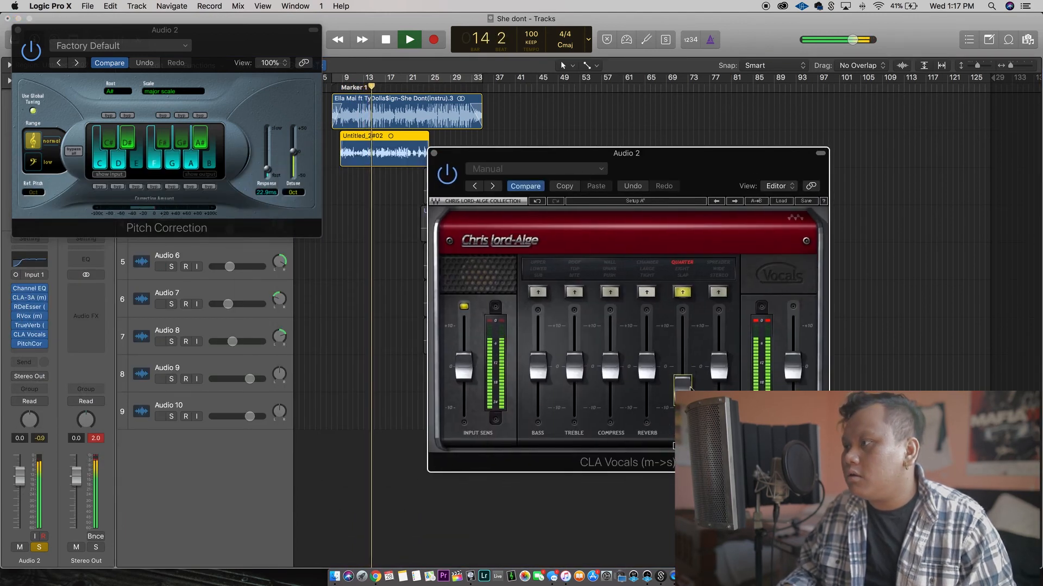
{"action": "left_click_drag", "start_coordinate": [266, 170], "coordinate": [267, 178]}
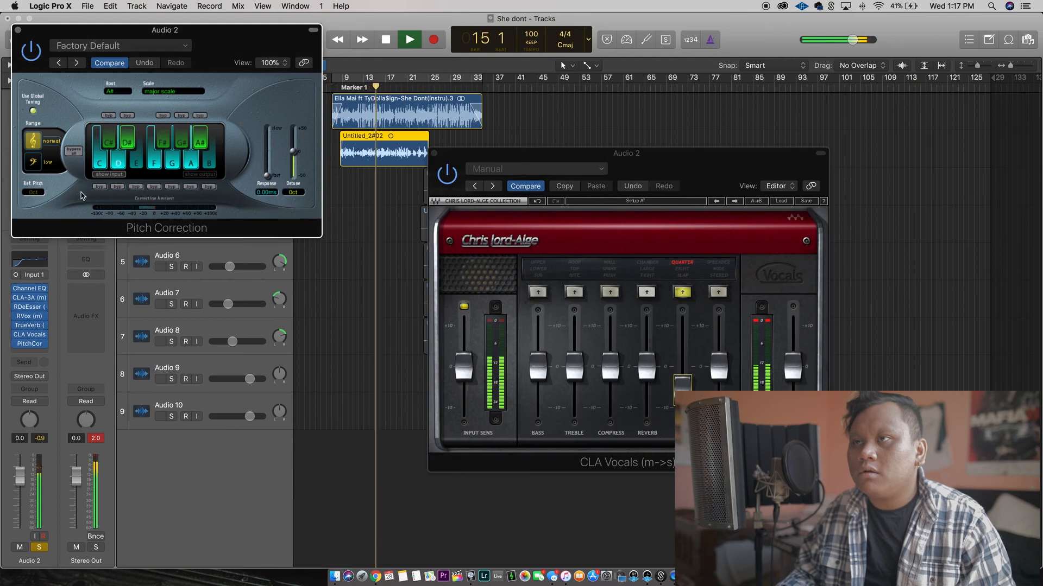
Lower the RVox compression to about -6.3 during playback and close the plug-in.
{"action": "left_click", "coordinate": [33, 316]}
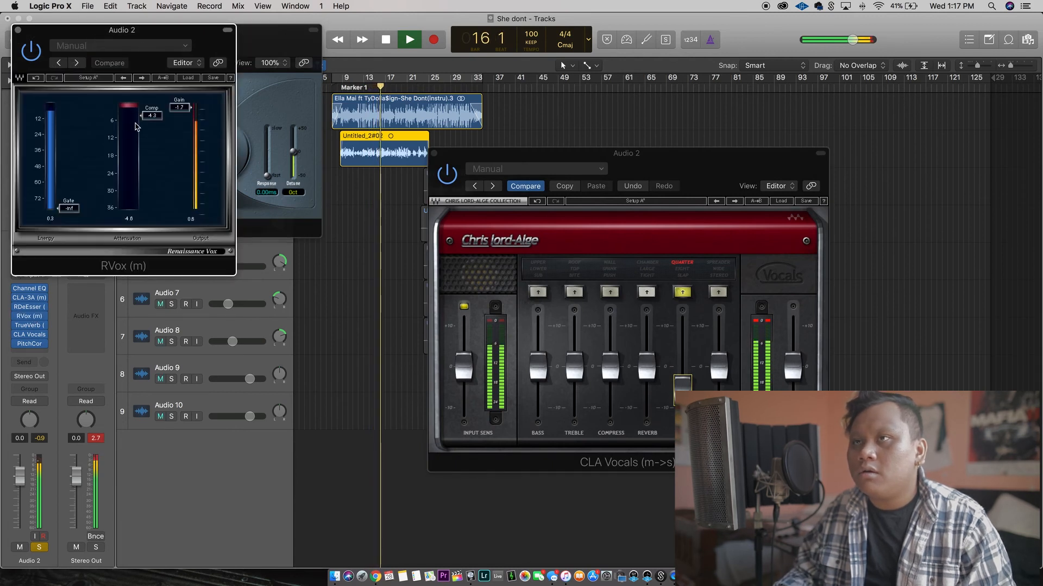
{"action": "left_click_drag", "start_coordinate": [153, 115], "coordinate": [152, 121]}
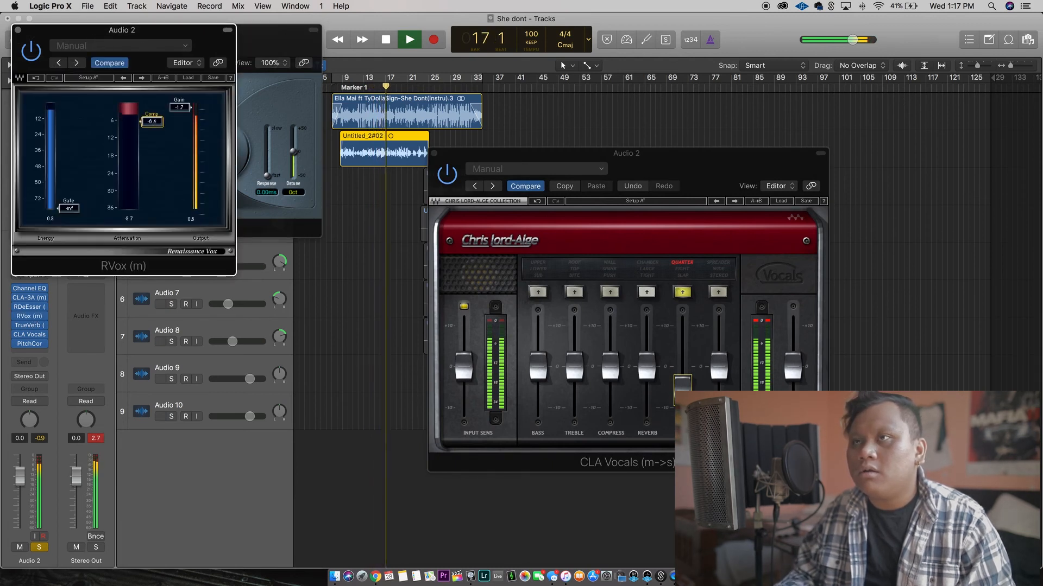
{"action": "left_click", "coordinate": [18, 30]}
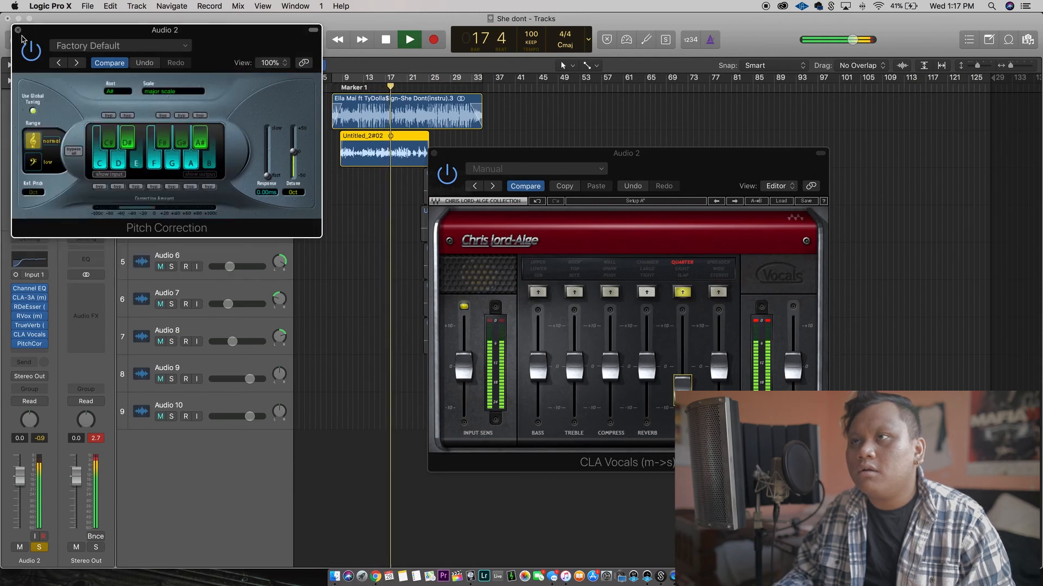
Check the CLA-3A compressor while listening to the vocal, close all open plug-in windows and stop playback.
{"action": "left_click", "coordinate": [433, 153]}
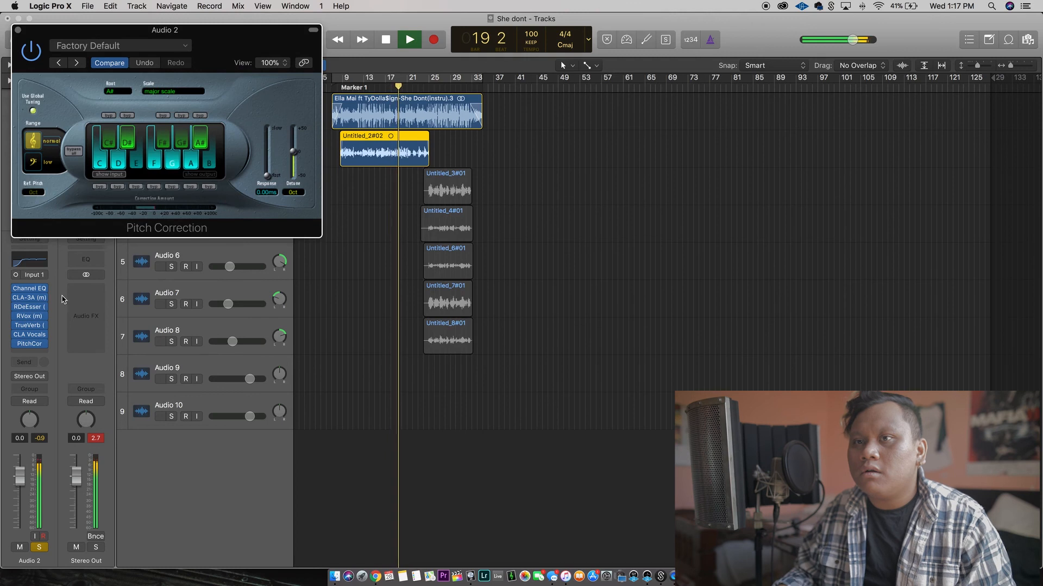
{"action": "left_click", "coordinate": [30, 299]}
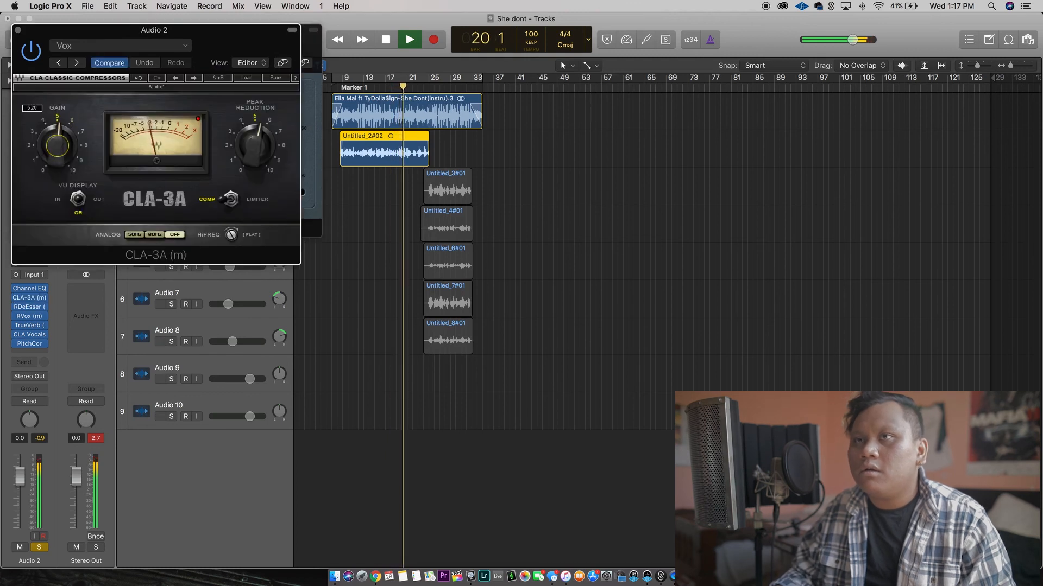
{"action": "left_click", "coordinate": [18, 29]}
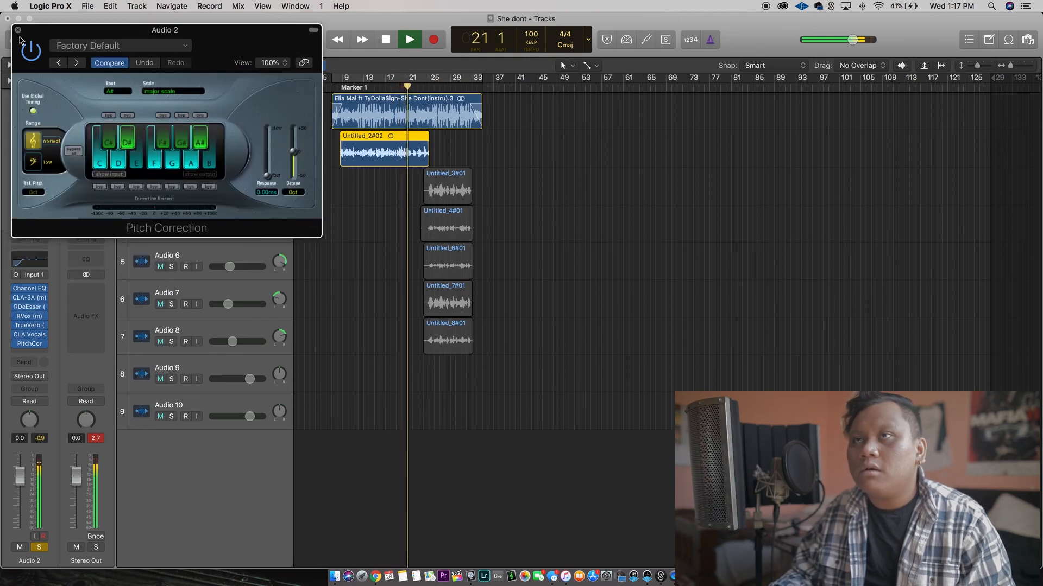
{"action": "left_click", "coordinate": [17, 30]}
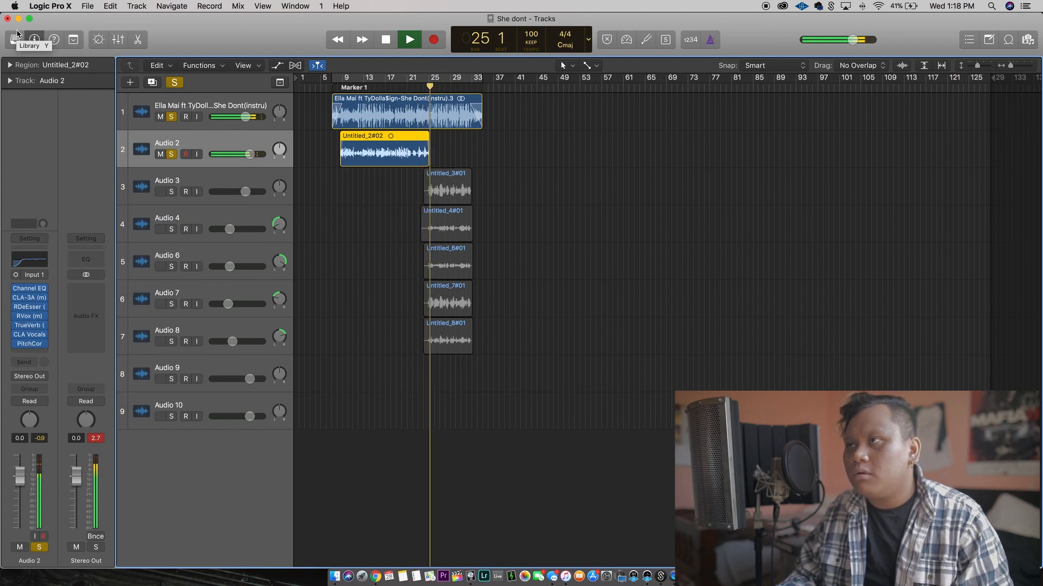
{"action": "key", "text": "space"}
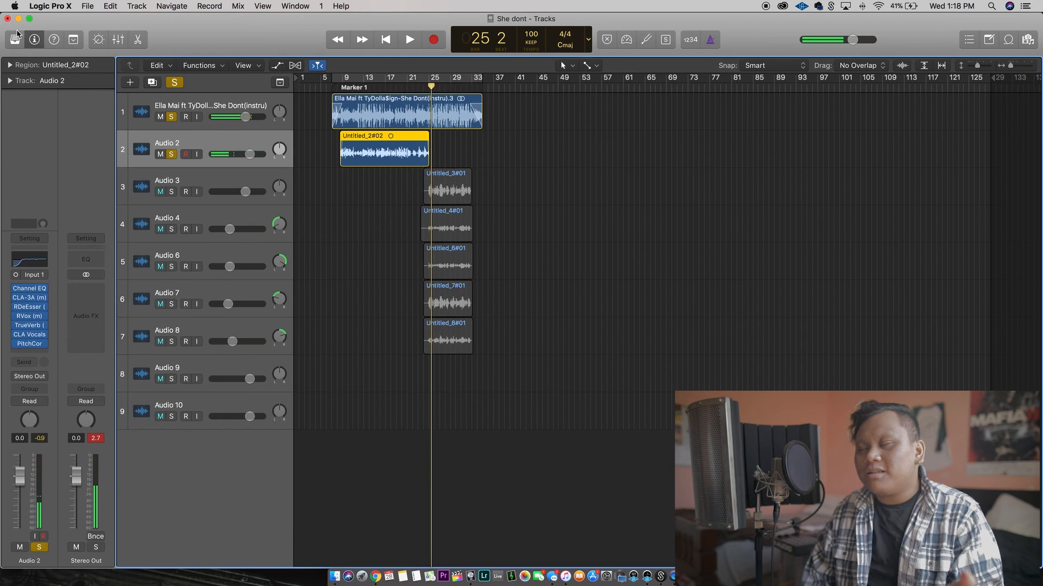